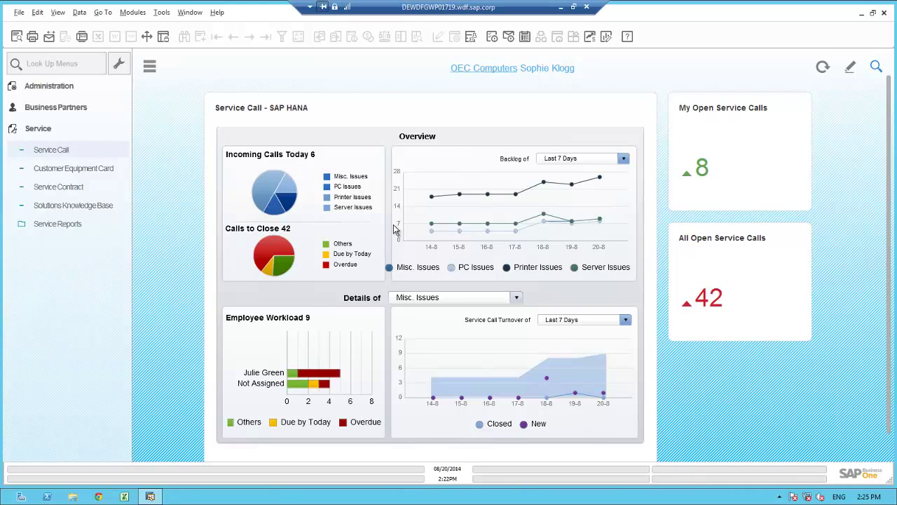
- Start a new service call for the customer Paso Enterprises
click(66, 149)
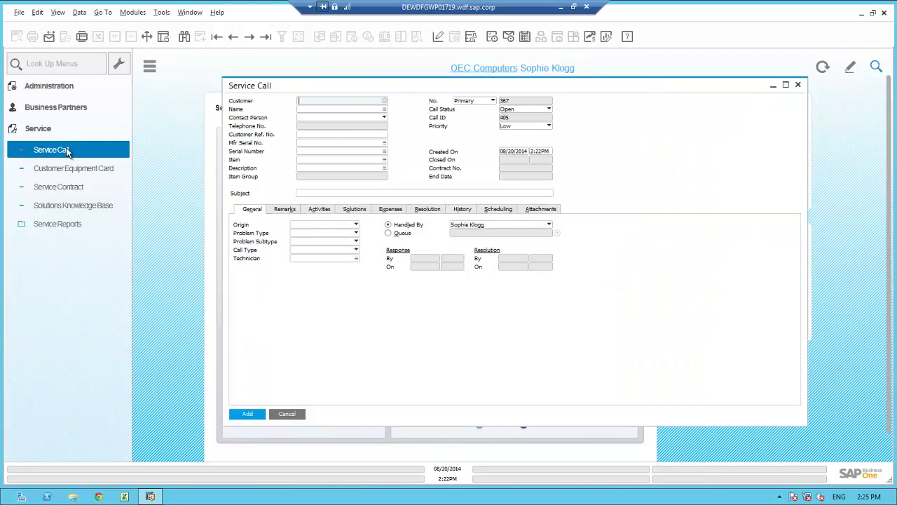
click(336, 108)
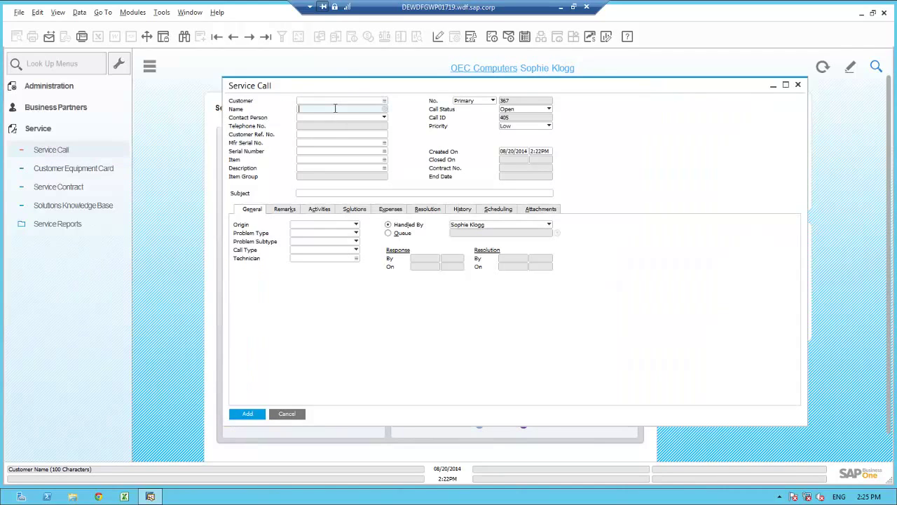
text(Pasc)
key(Tab)
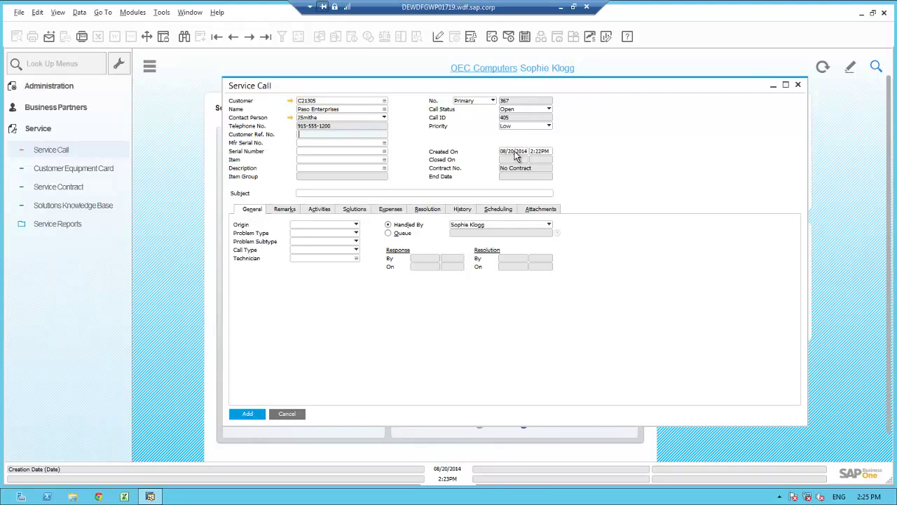
- Describe the call as a request to purchase additional memory for the S10000 Server, with origin Telephone No. and problem type Question
click(315, 193)
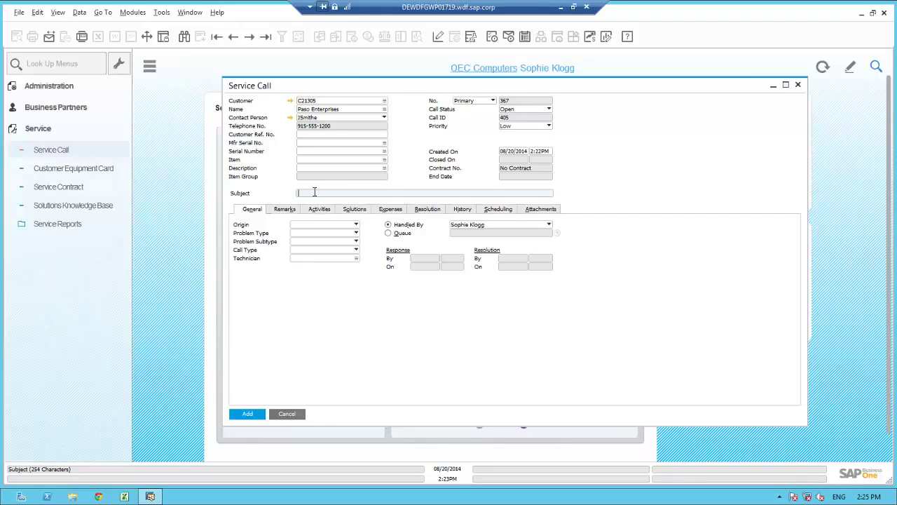
text(Janes would like to purchaseaddtional memory for the S10000 Server)
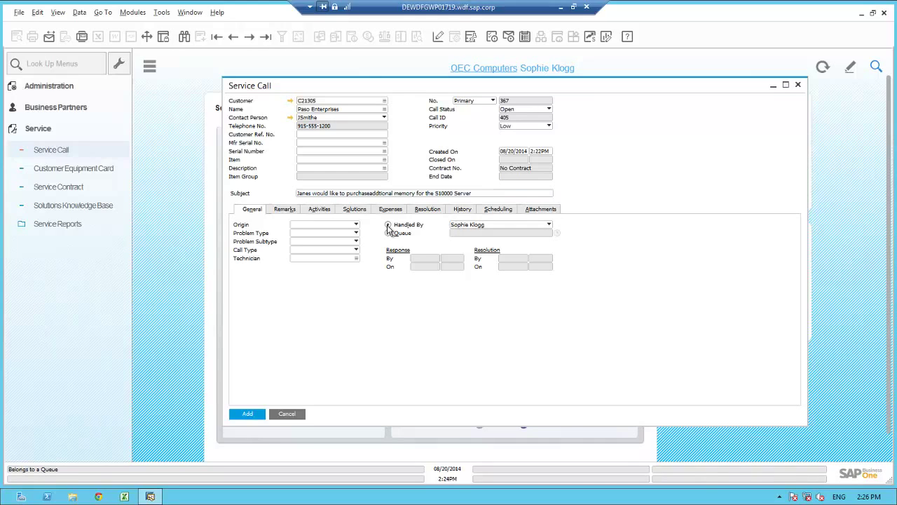
click(326, 225)
click(314, 242)
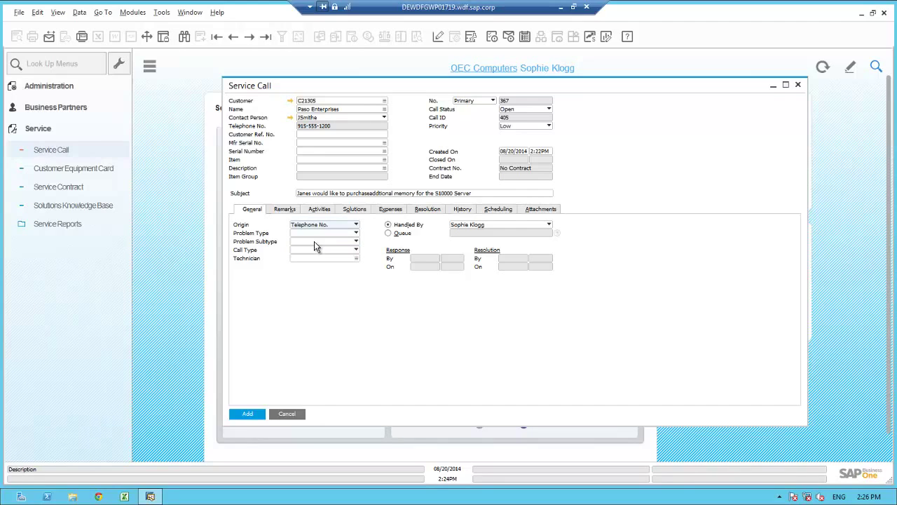
click(317, 232)
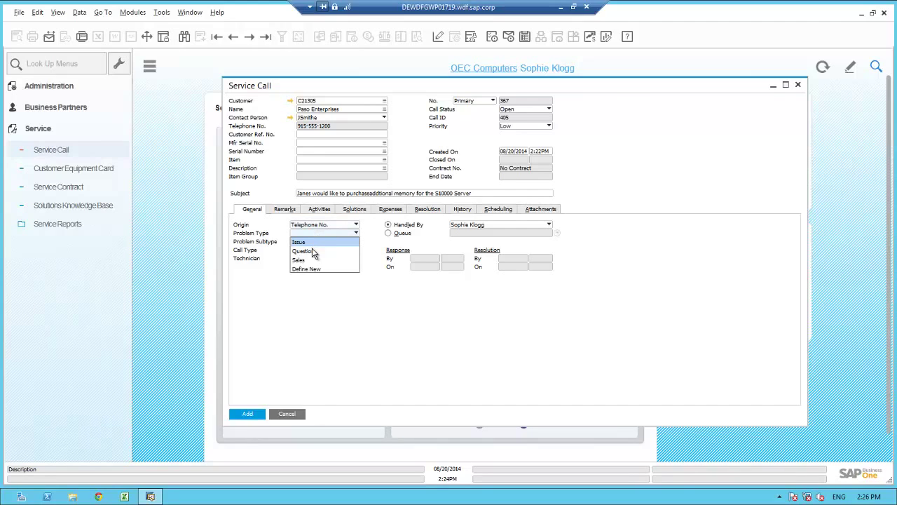
click(311, 250)
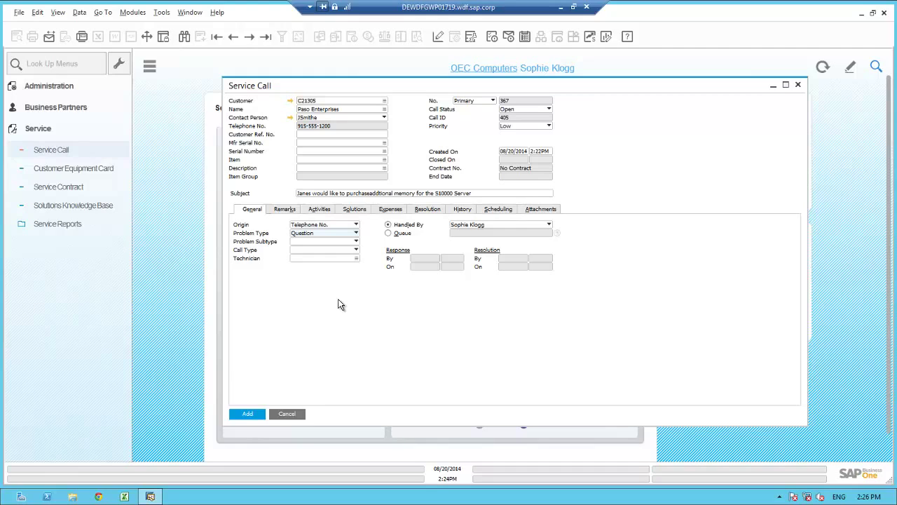
- Set the service call's item to S10000
click(304, 160)
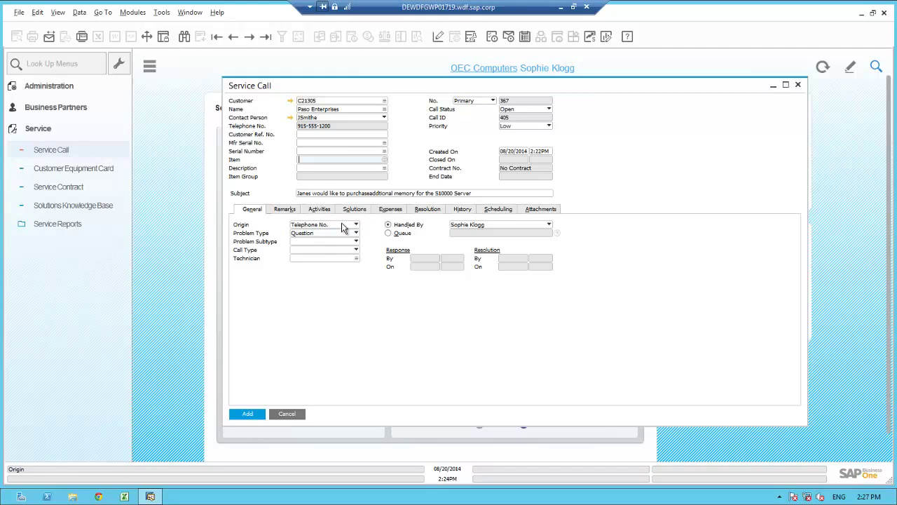
text(S10000)
key(Tab)
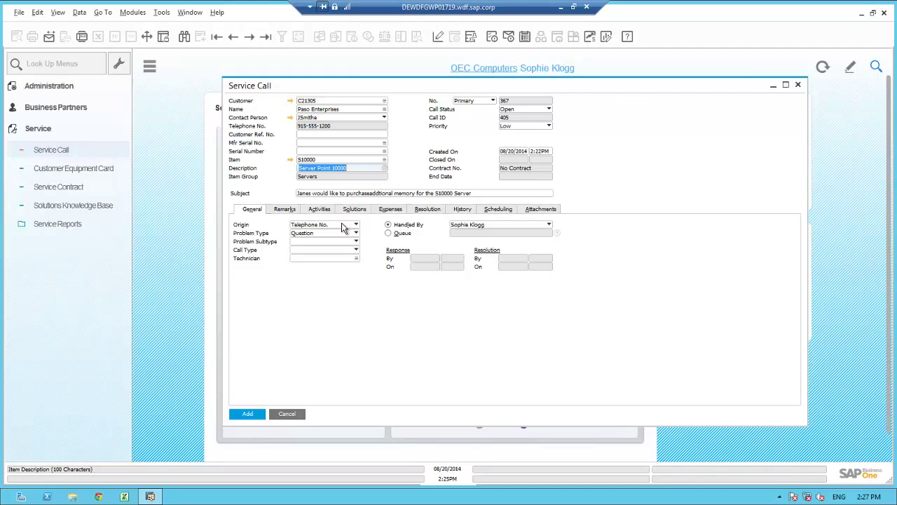
click(313, 143)
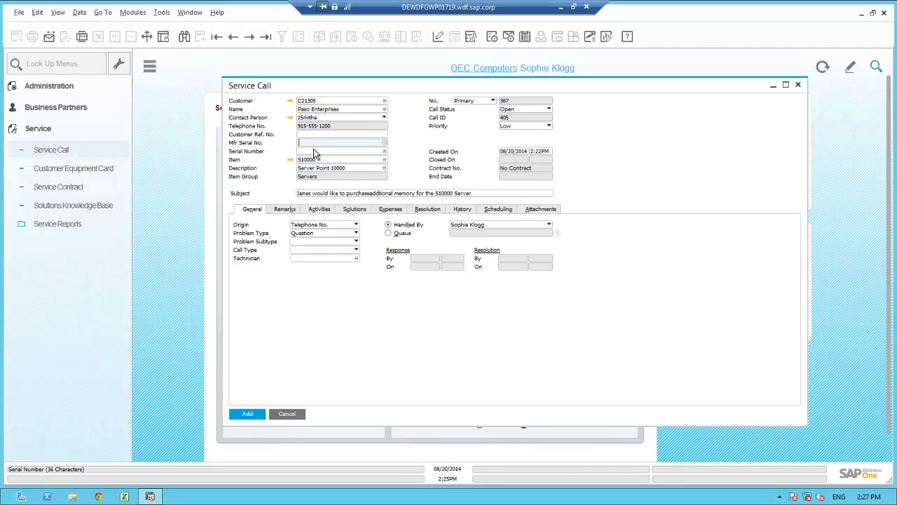
click(314, 152)
key(Tab)
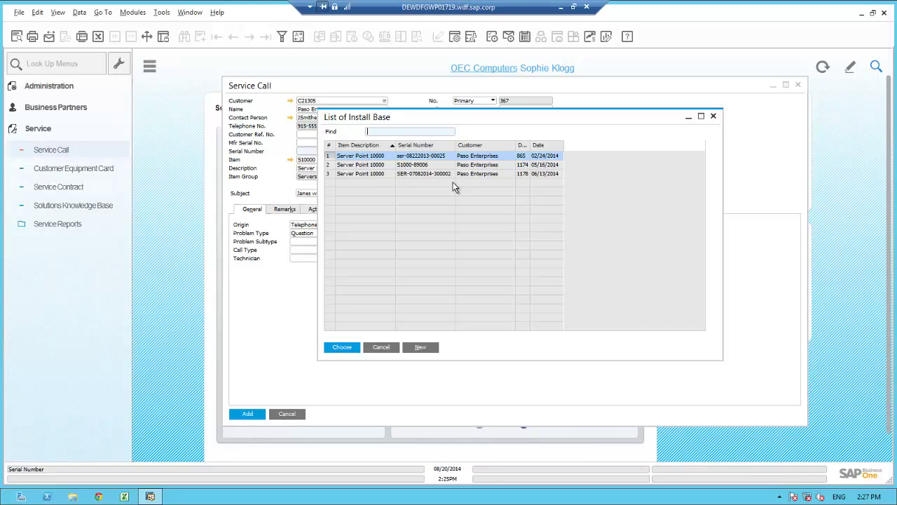
double_click(531, 147)
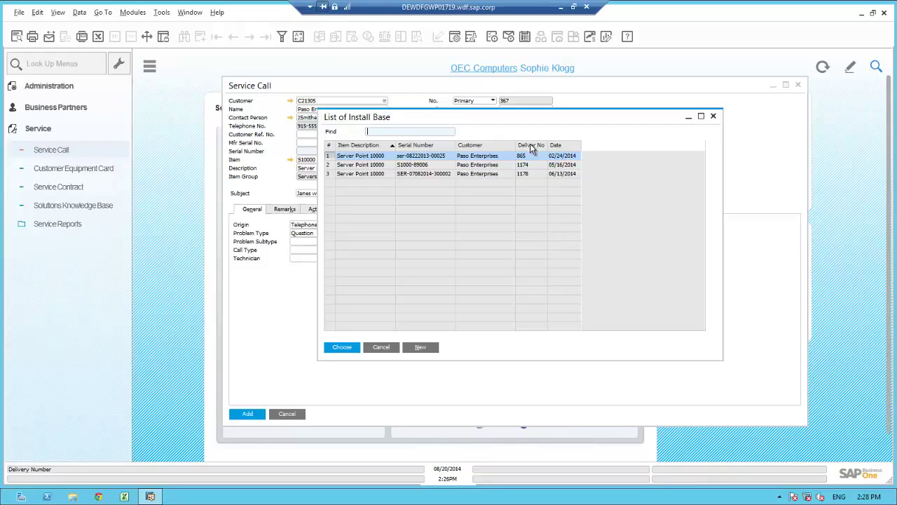
click(374, 176)
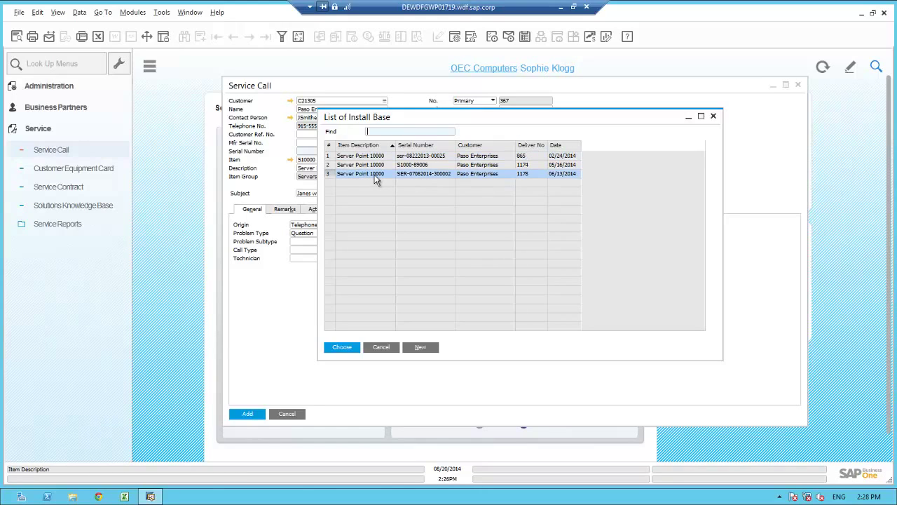
click(876, 67)
text(0)
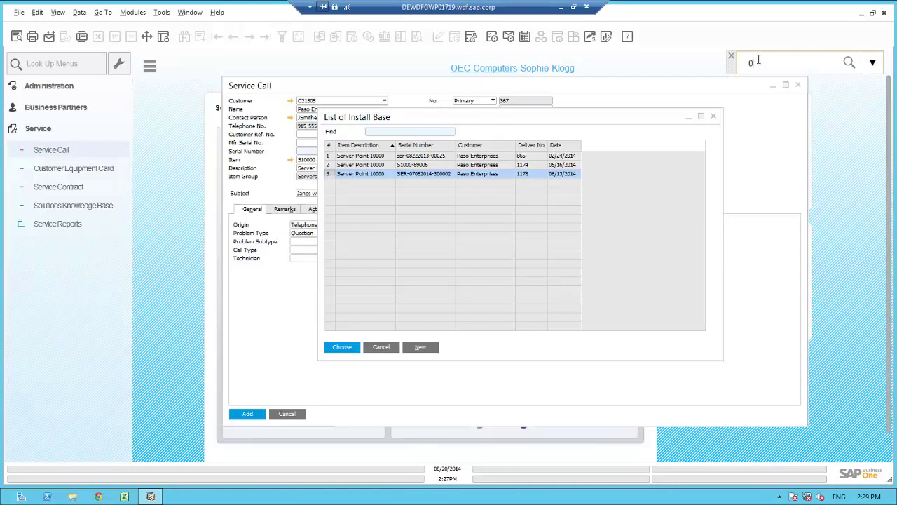
text(7082014-300002)
click(849, 63)
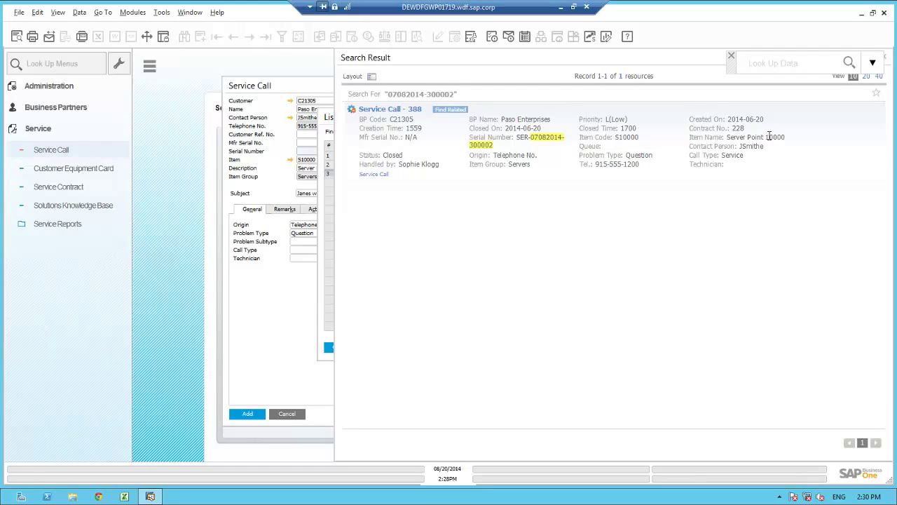
click(389, 110)
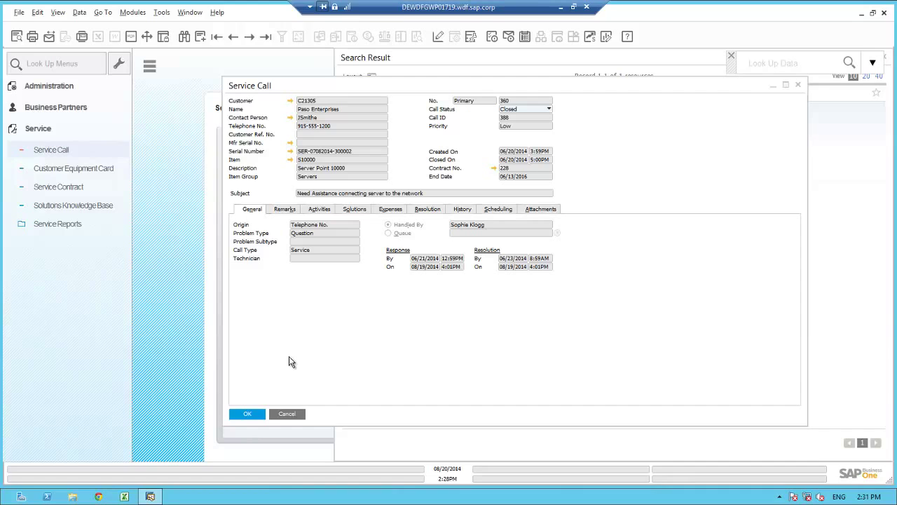
click(283, 418)
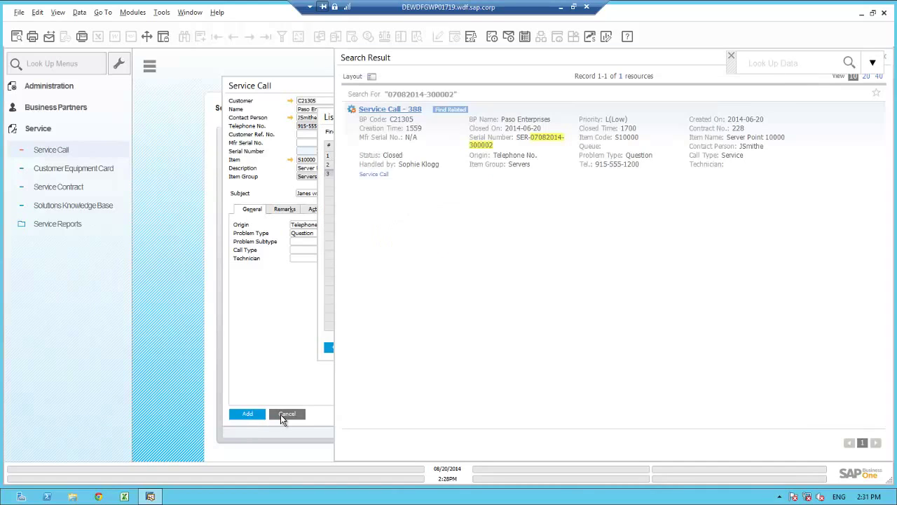
click(886, 62)
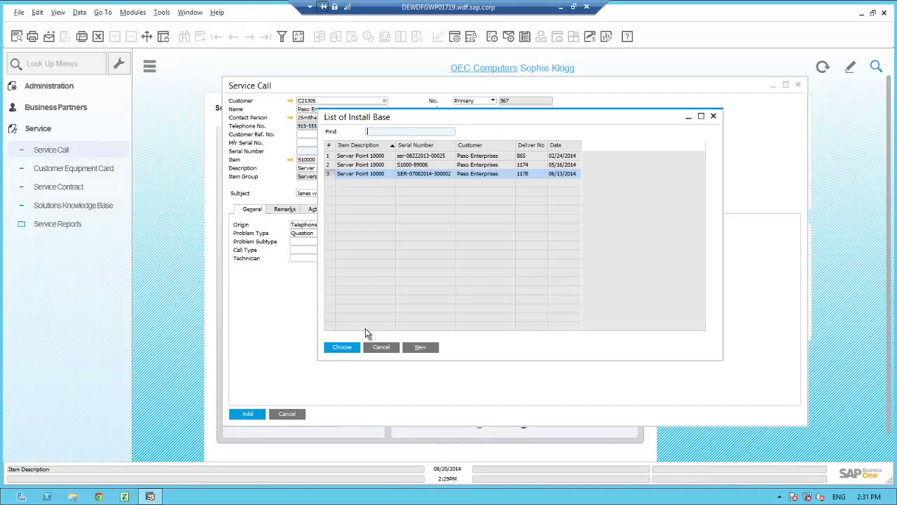
click(342, 347)
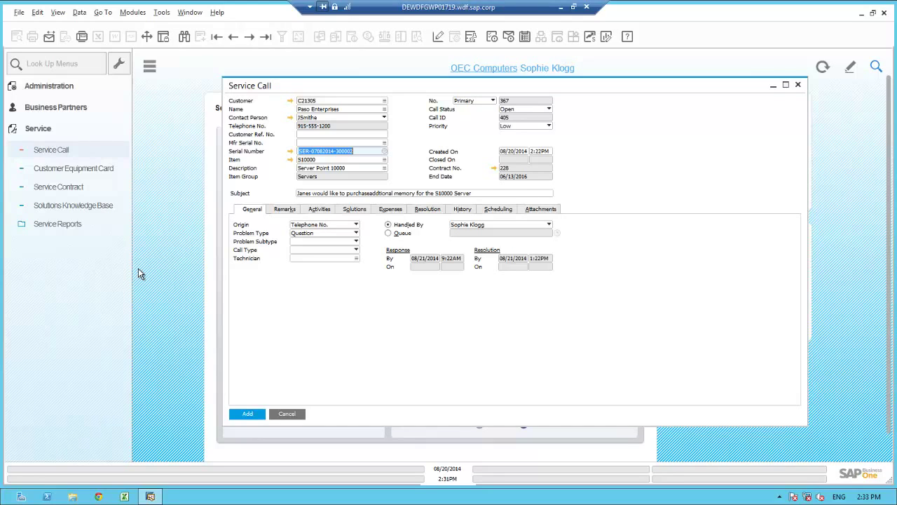
- Examine the server's equipment card and its service contract, including the coverage hours and included services, and close both
click(290, 151)
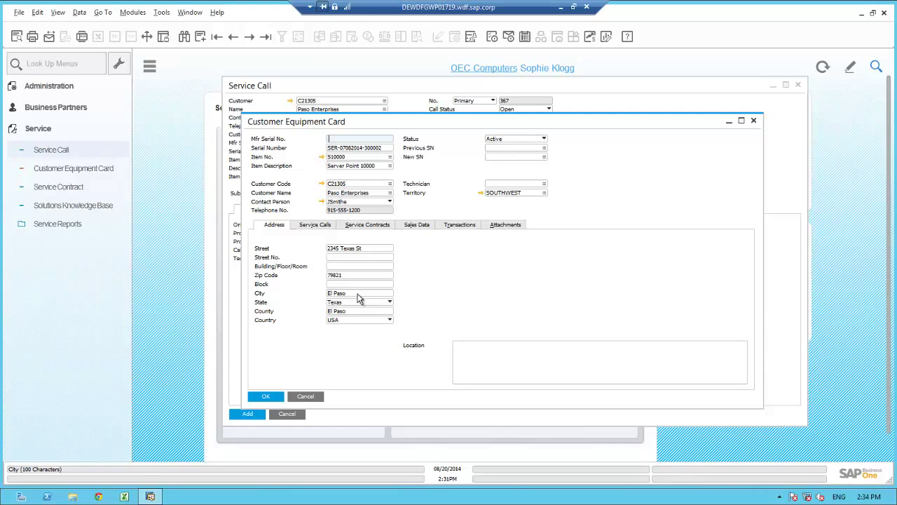
click(360, 227)
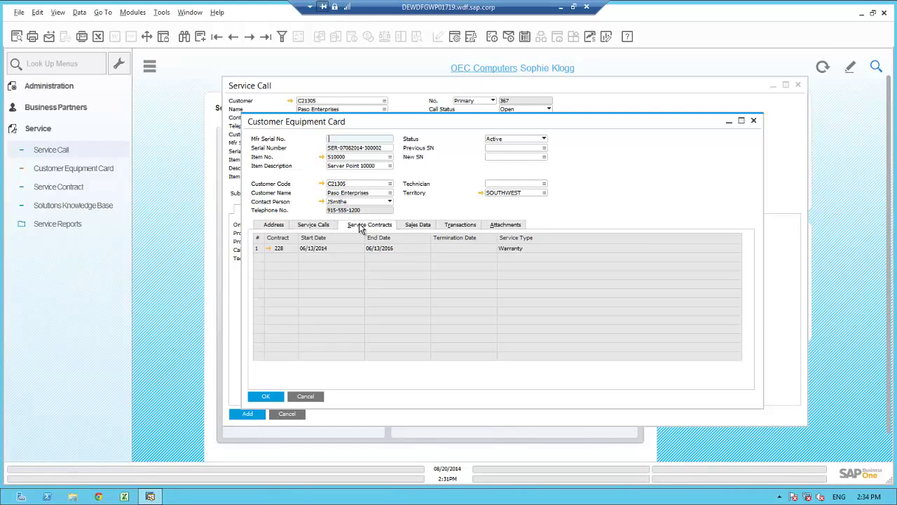
click(268, 248)
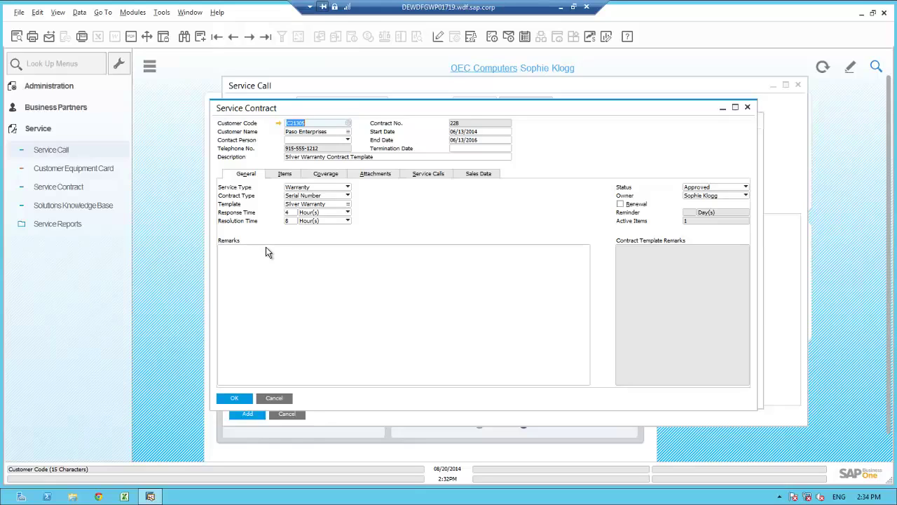
click(333, 174)
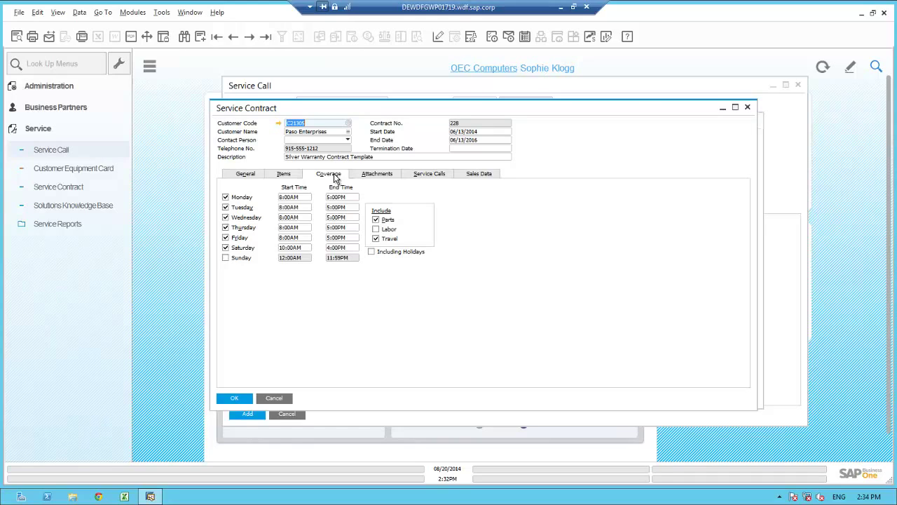
click(273, 398)
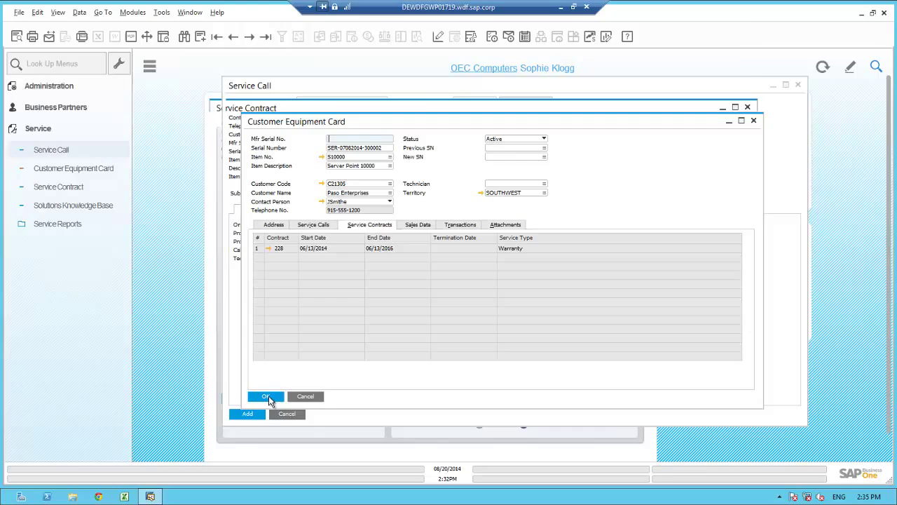
click(304, 397)
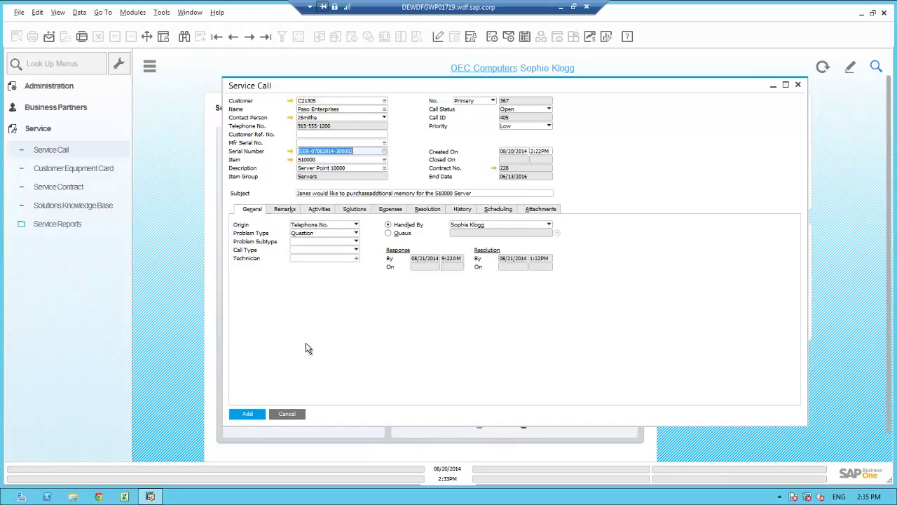
- Check the customer's master data for the responsible sales employee and close it
click(290, 102)
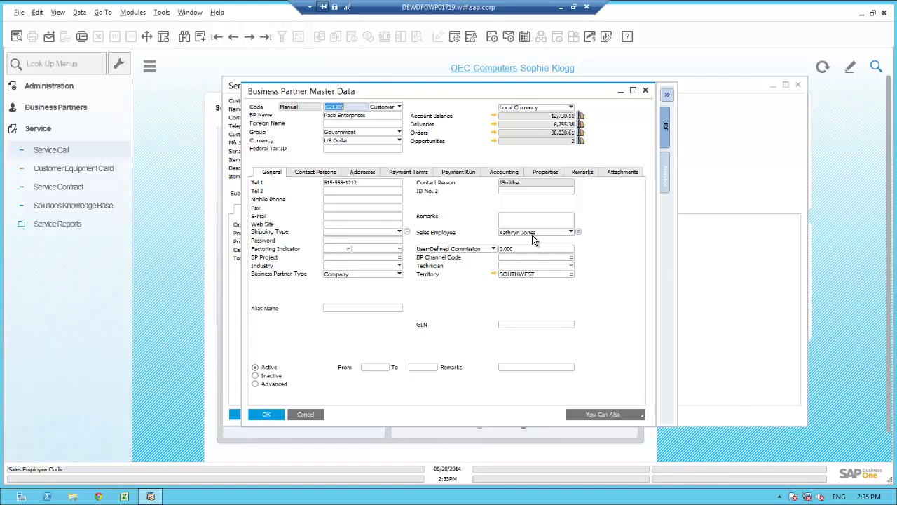
click(305, 413)
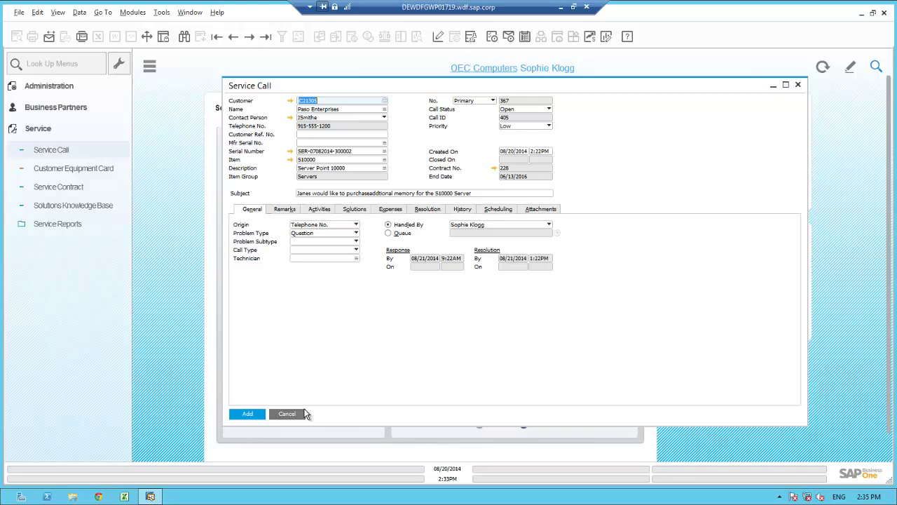
- Start a new activity from the service call with type Sales and subject Purchase, assigned to the customer's sales employee
click(319, 211)
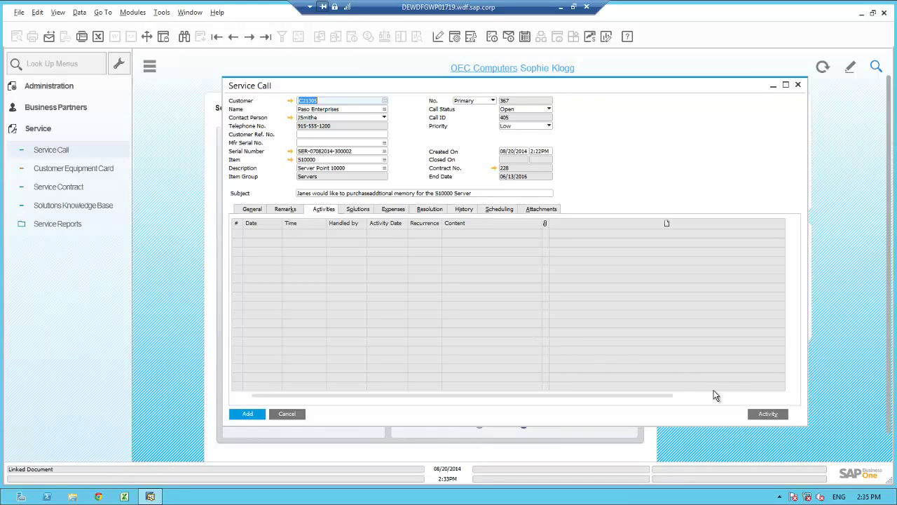
click(768, 414)
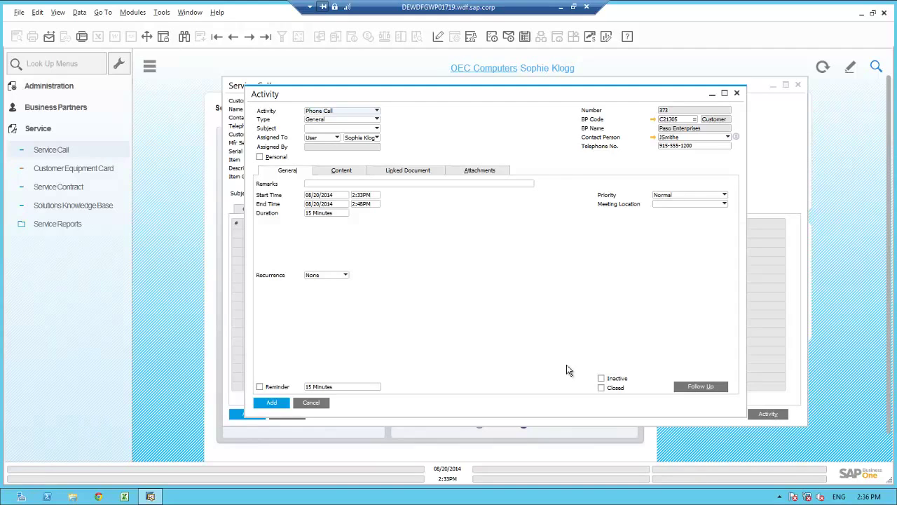
click(350, 120)
click(334, 137)
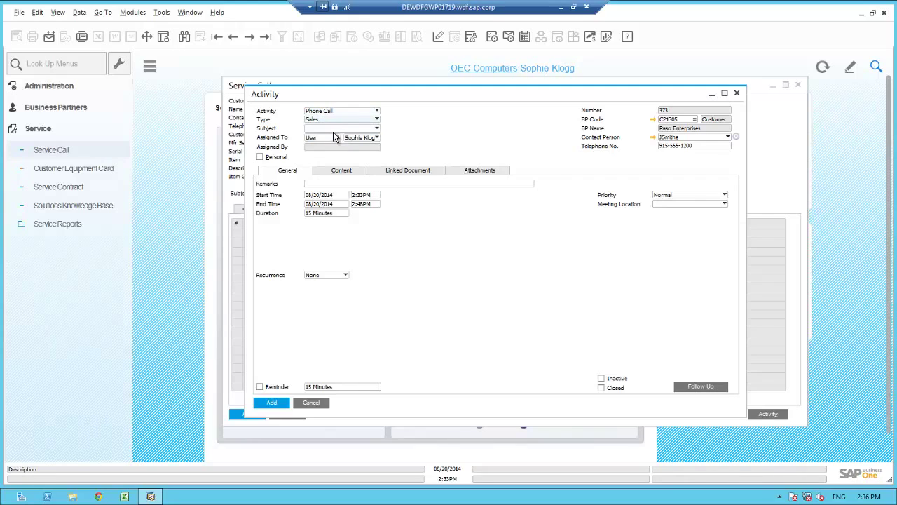
click(340, 130)
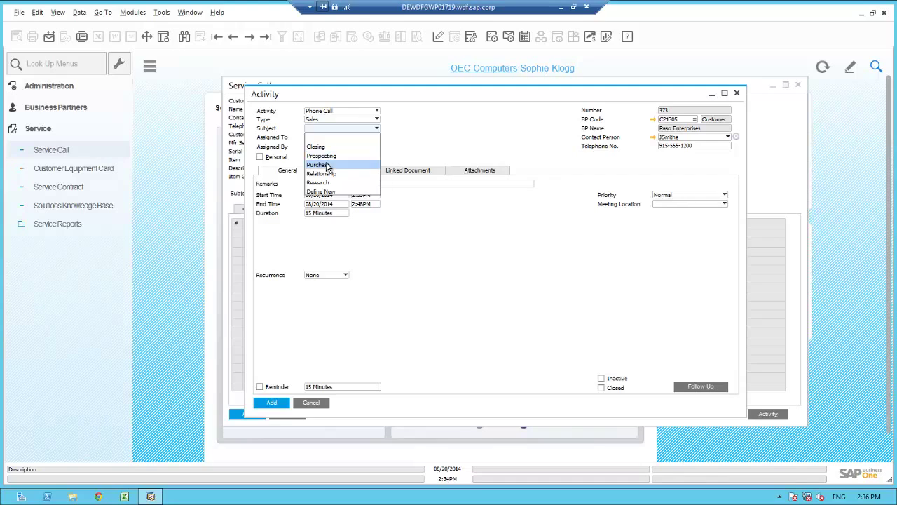
click(333, 164)
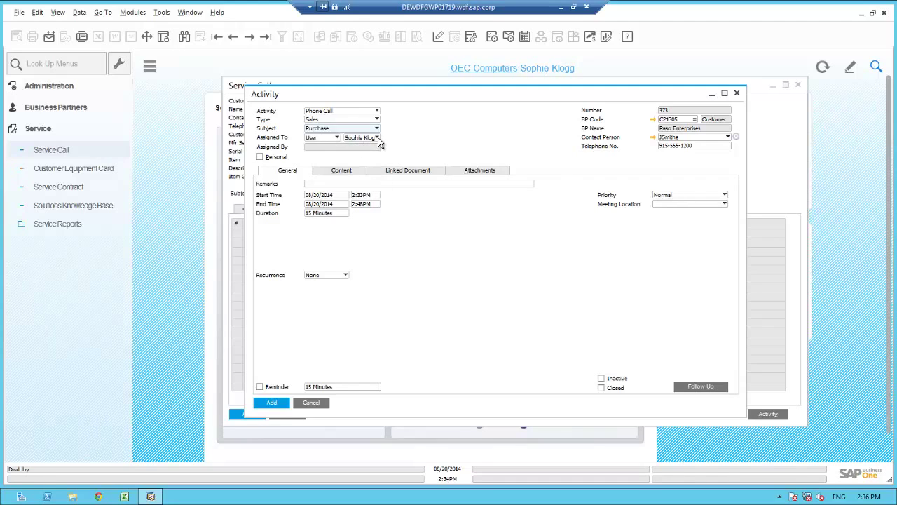
click(378, 138)
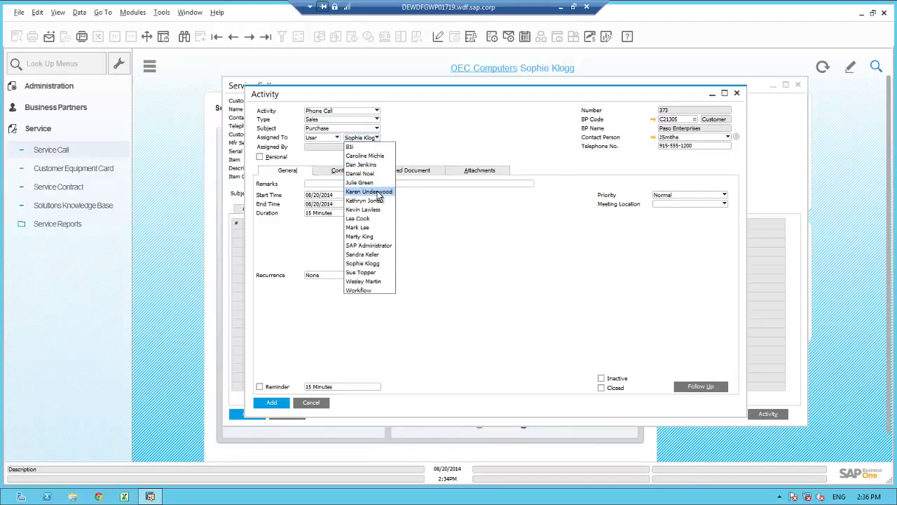
click(366, 202)
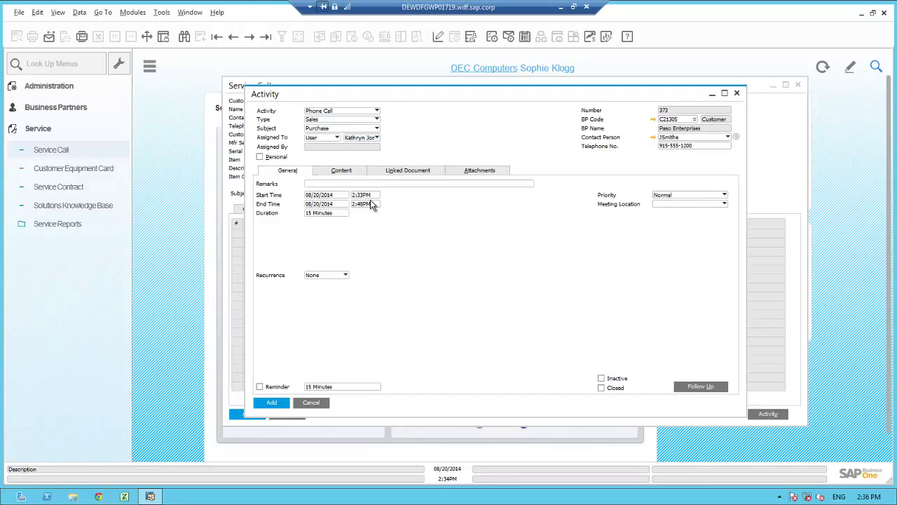
- Add a remark asking to call the contact about purchasing additional memory, enable the 15-minute reminder and add the activity to the service call
click(346, 185)
text(Please call Jane about the purchase of addtional memory)
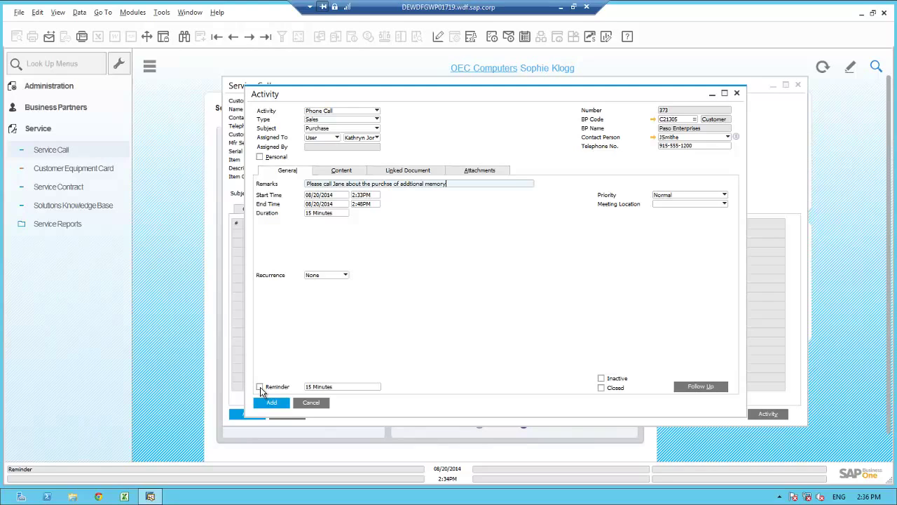
click(260, 387)
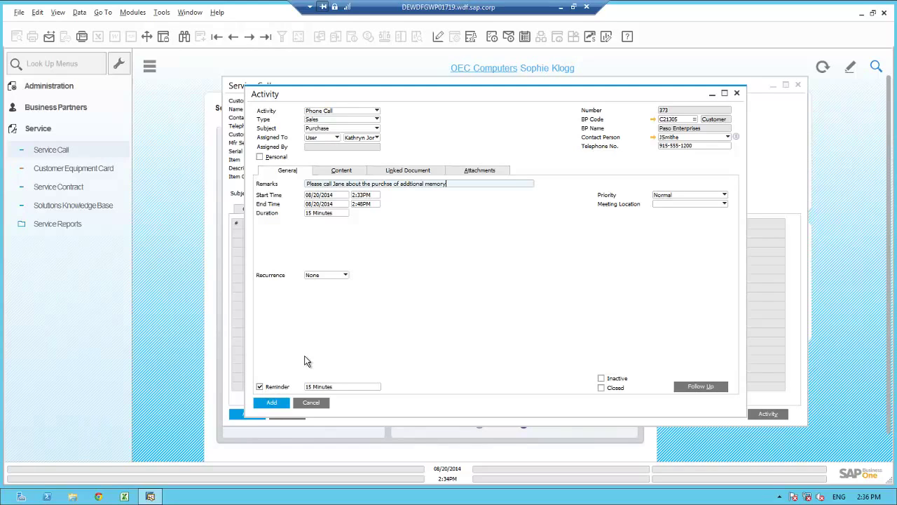
click(279, 404)
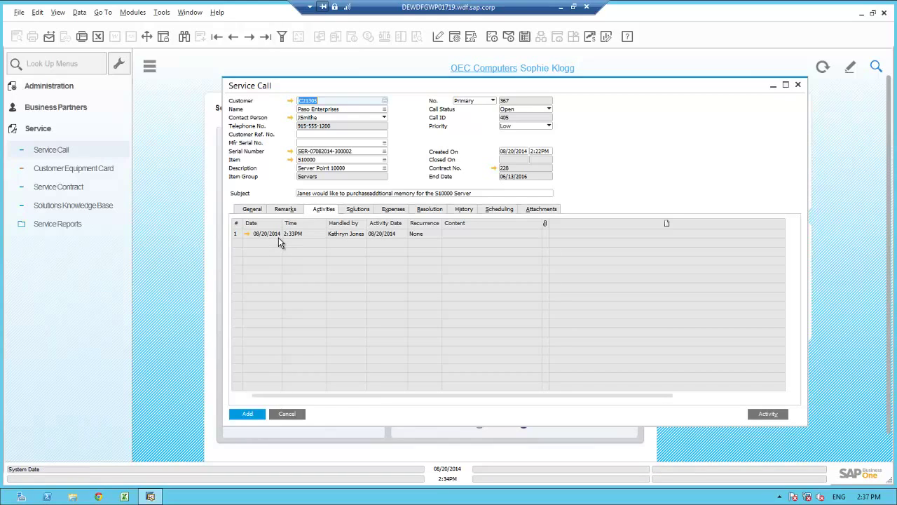
- Set the service call's call type to Sales in its general details
click(252, 210)
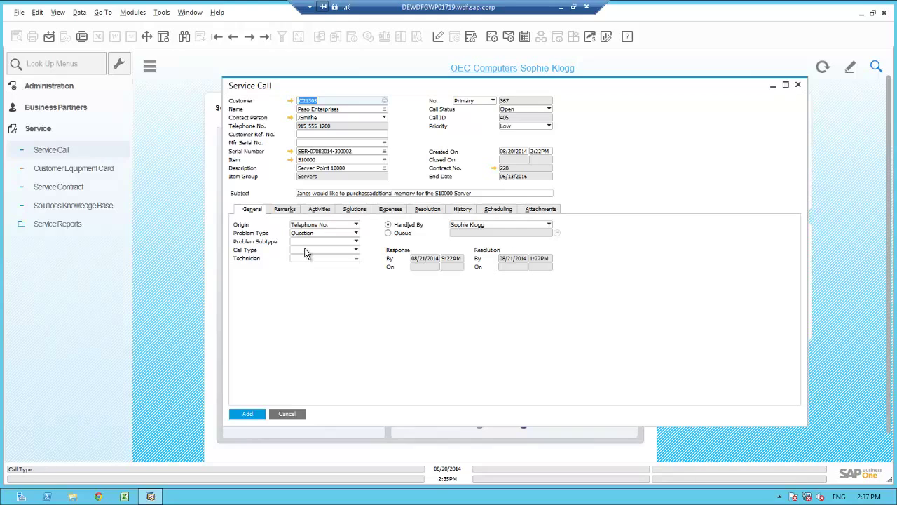
click(305, 253)
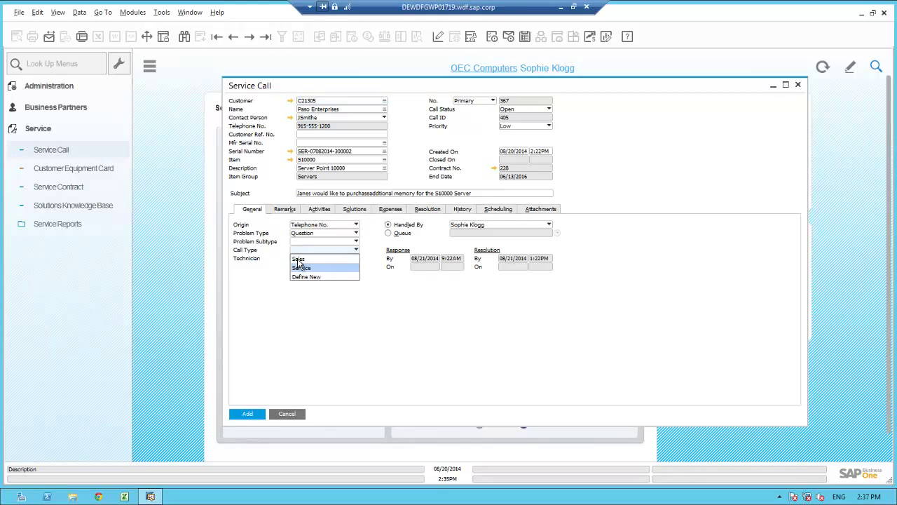
click(298, 259)
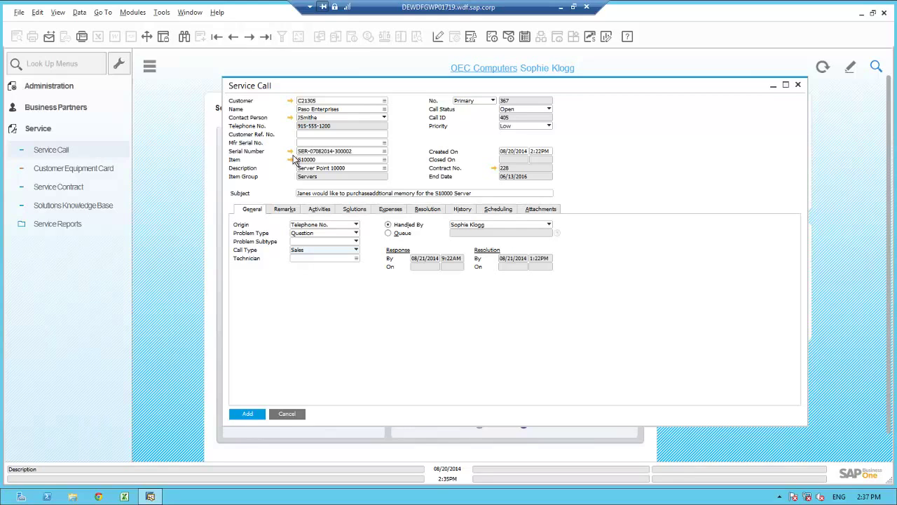
- Enter a resolution note that the call is pending the sales employee's call about additional memory purchase, and set the call status to Pending
click(427, 209)
click(305, 246)
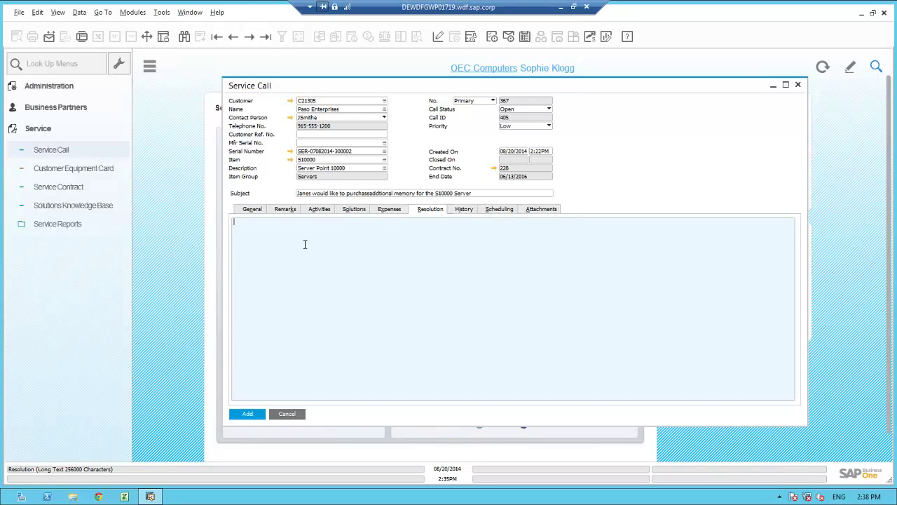
text(Set this call status to pending based on Kathryn calling Jane about addtional memory purchase)
text(.)
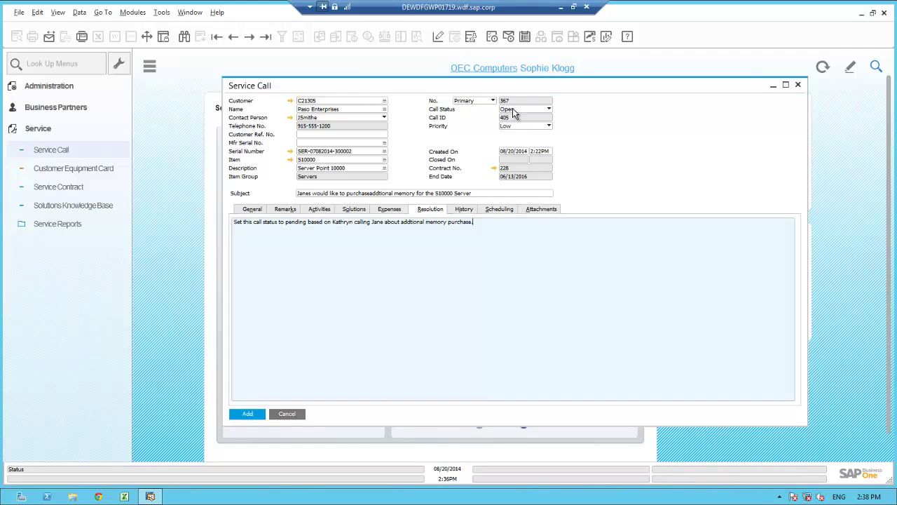
click(514, 110)
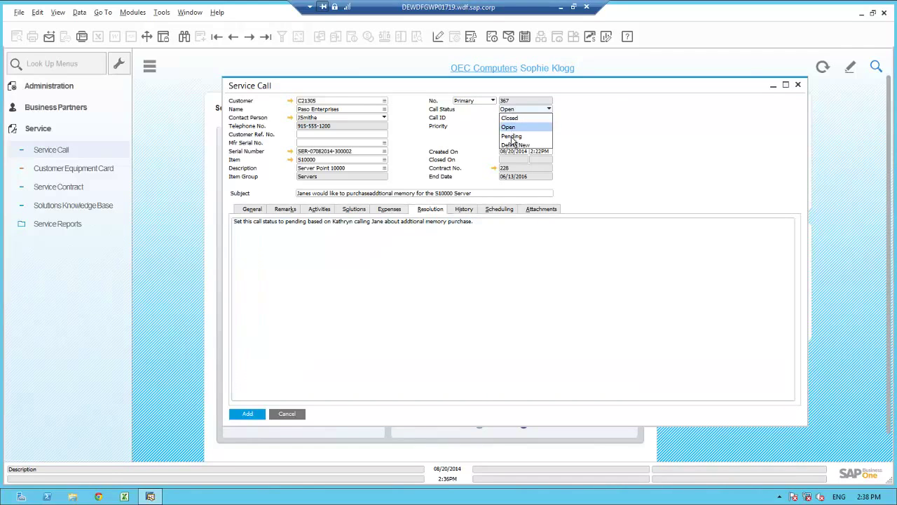
click(512, 136)
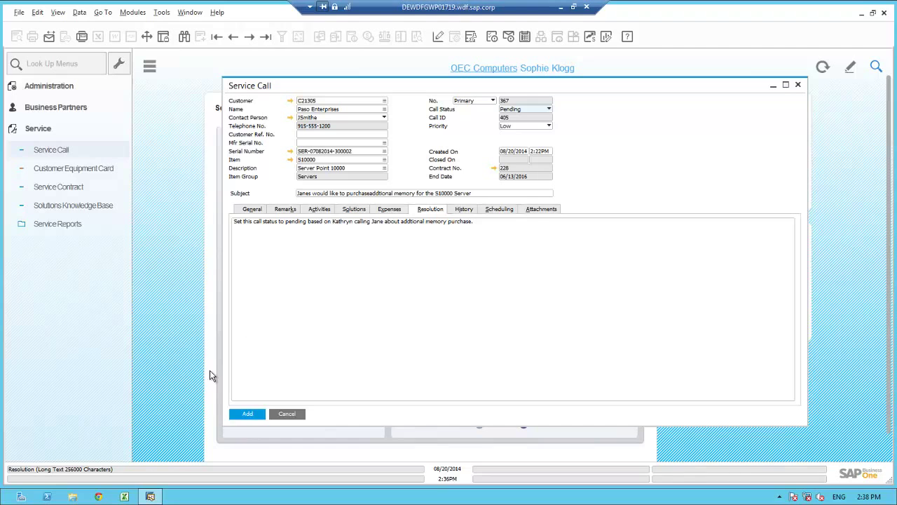
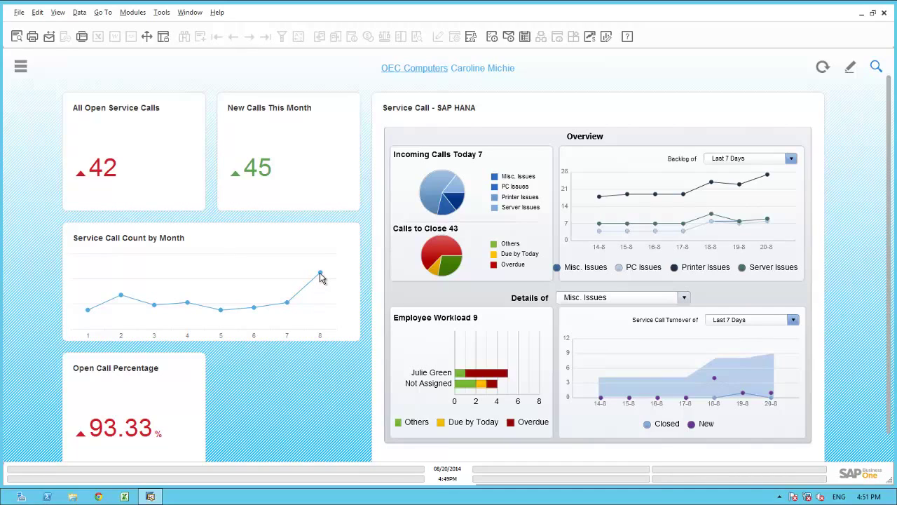
- Review the monthly service call count and the overdue calls to close on the dashboard, and show the backlog for the Last 4 Weeks
mouse_move(322, 276)
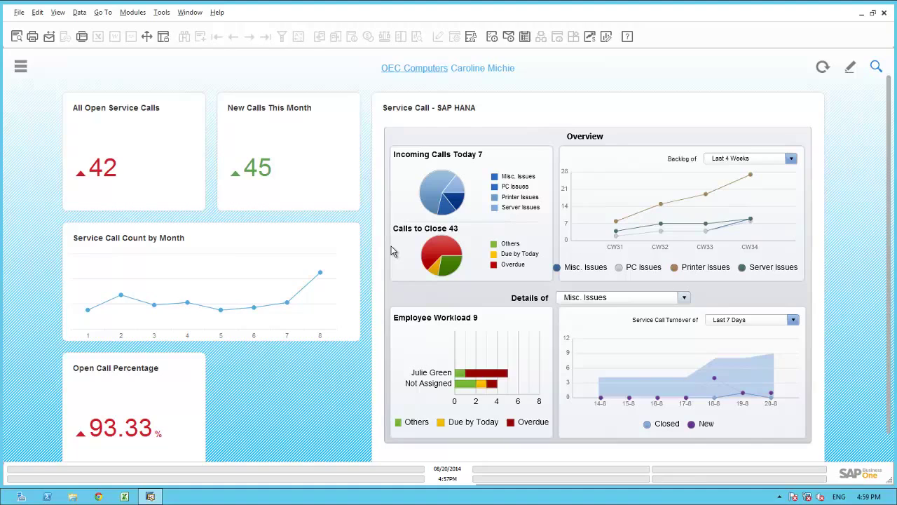
mouse_move(435, 257)
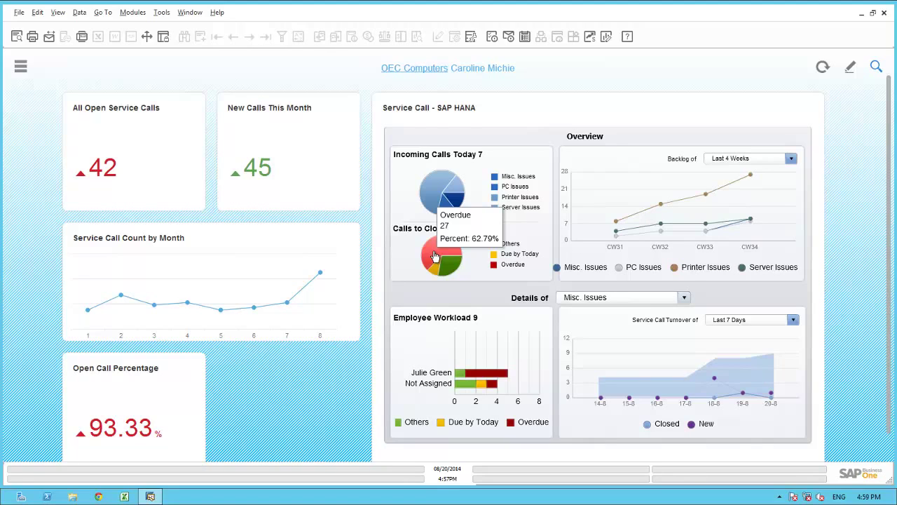
click(792, 160)
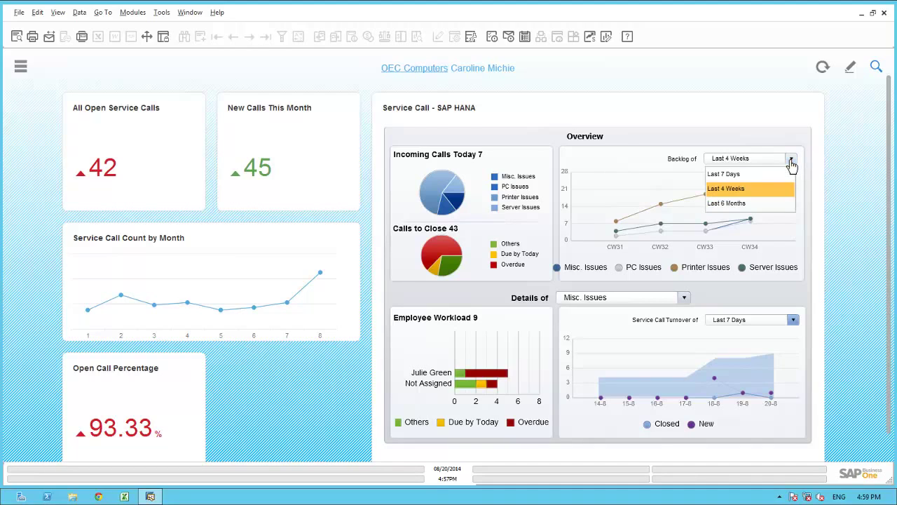
click(744, 190)
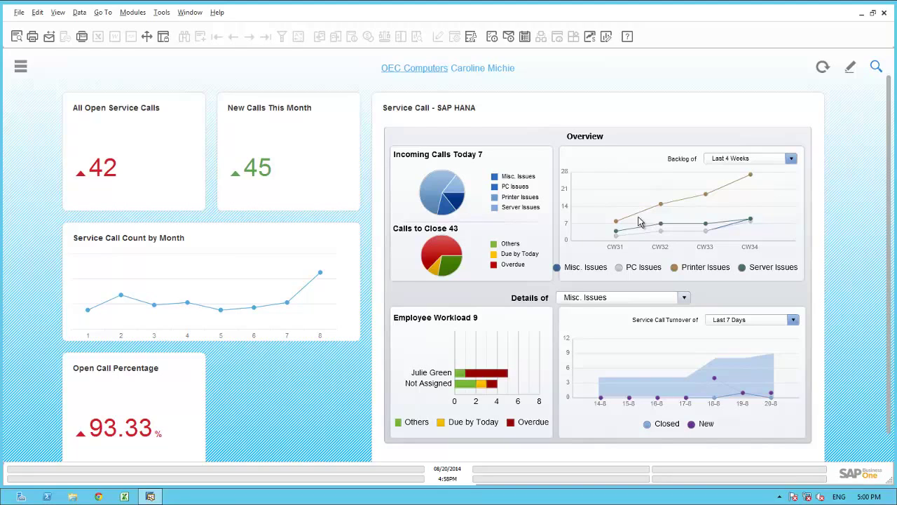
- Switch the dashboard details to PC Issues and then Printer Issues to review the employee workload and call turnover
click(684, 300)
click(621, 307)
click(624, 301)
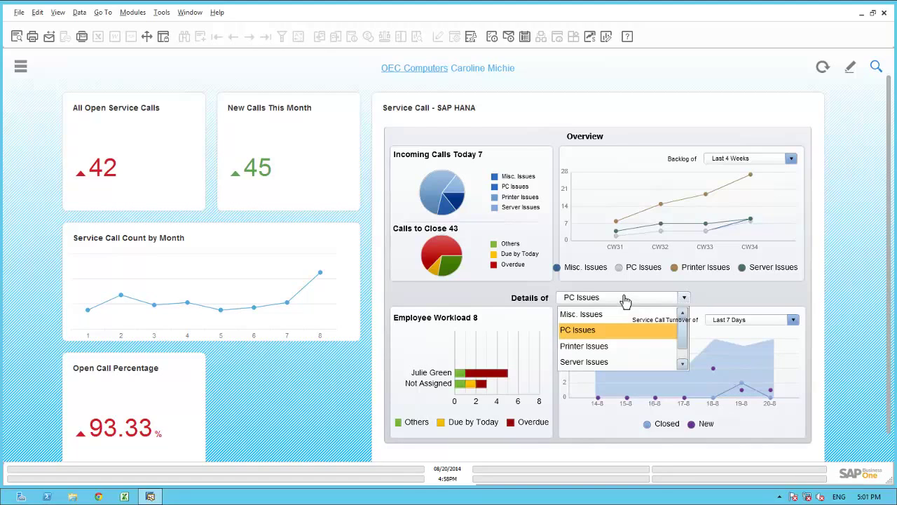
click(586, 346)
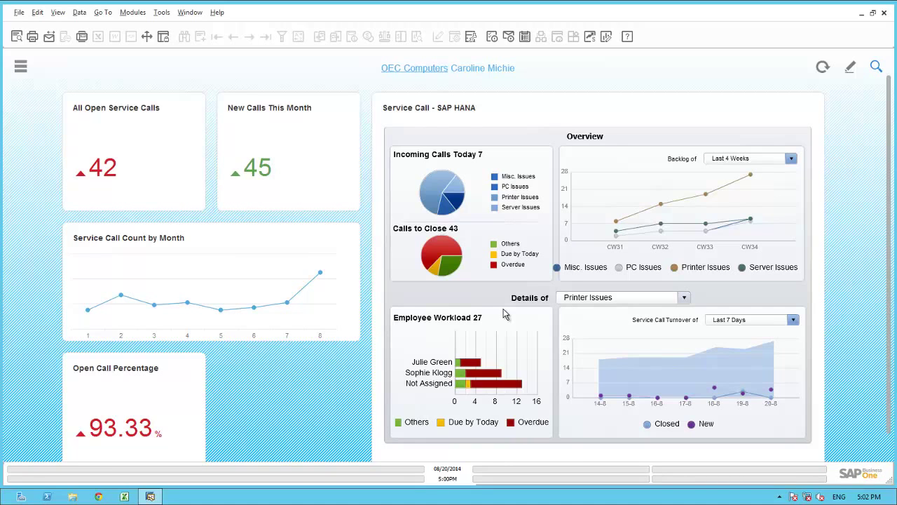
- Run the Service Calls by Queue report for calls with status Open and open the first call in the Printers queue
click(21, 66)
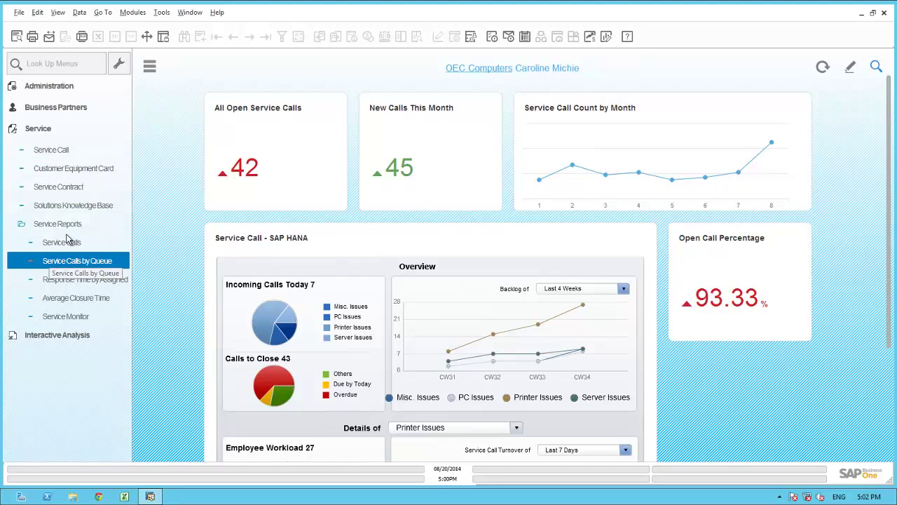
click(68, 260)
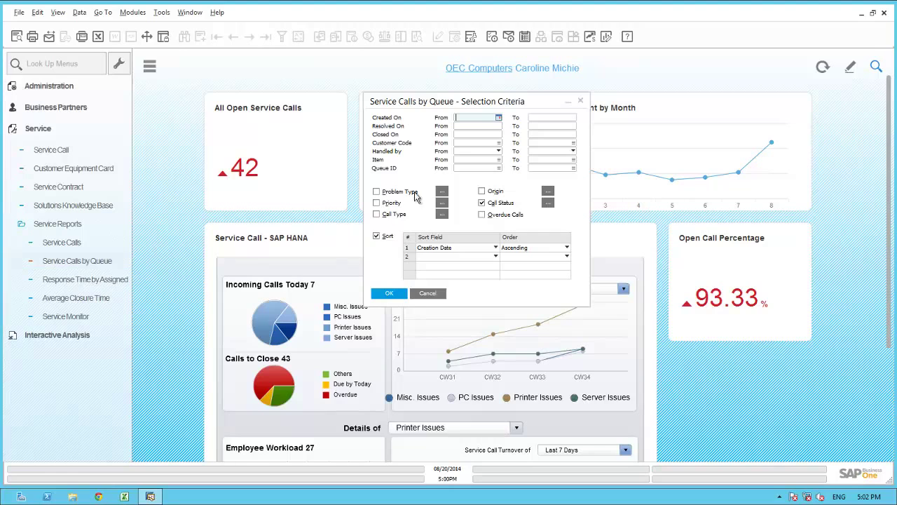
click(548, 203)
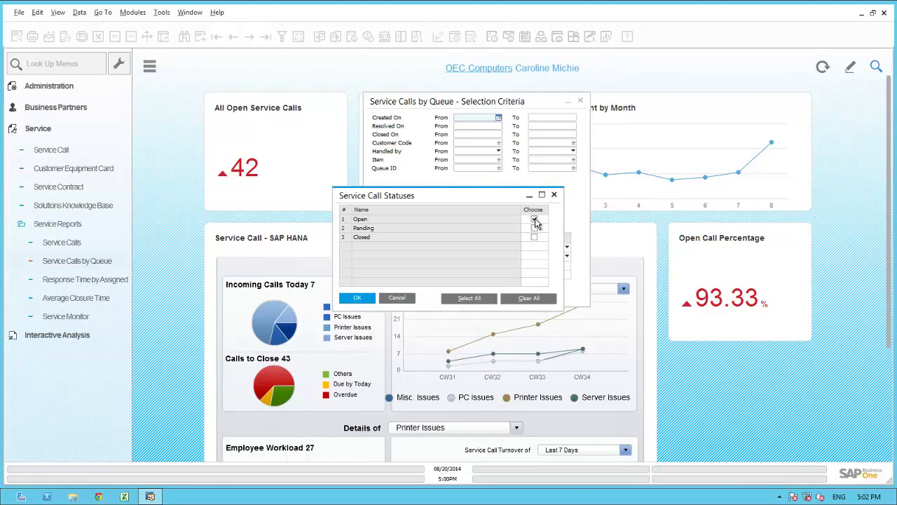
click(358, 298)
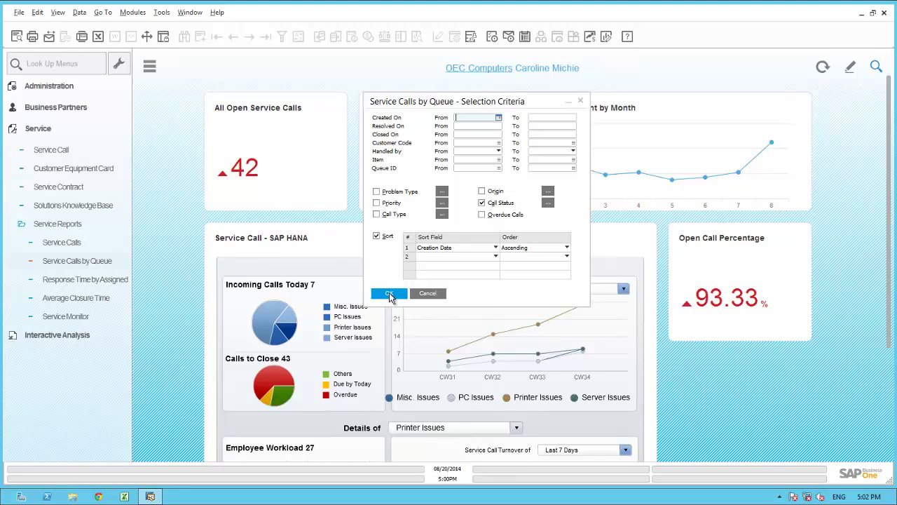
click(390, 295)
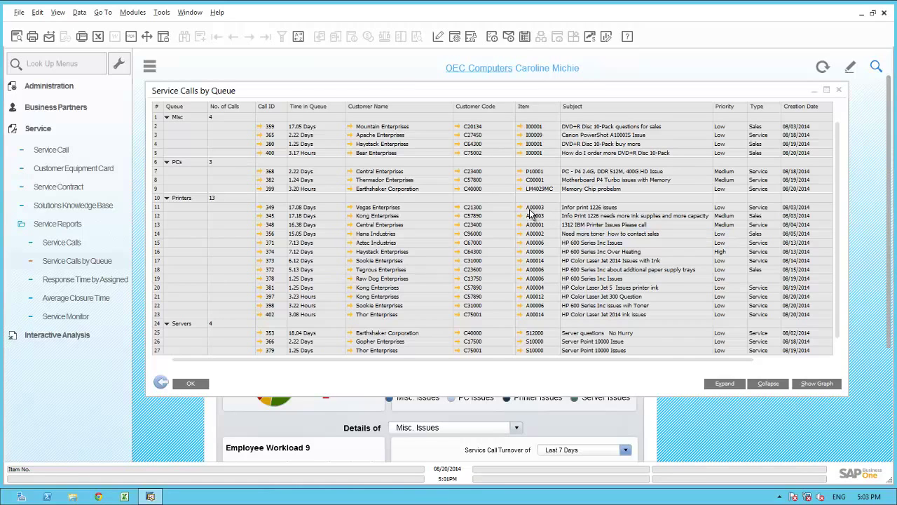
click(259, 207)
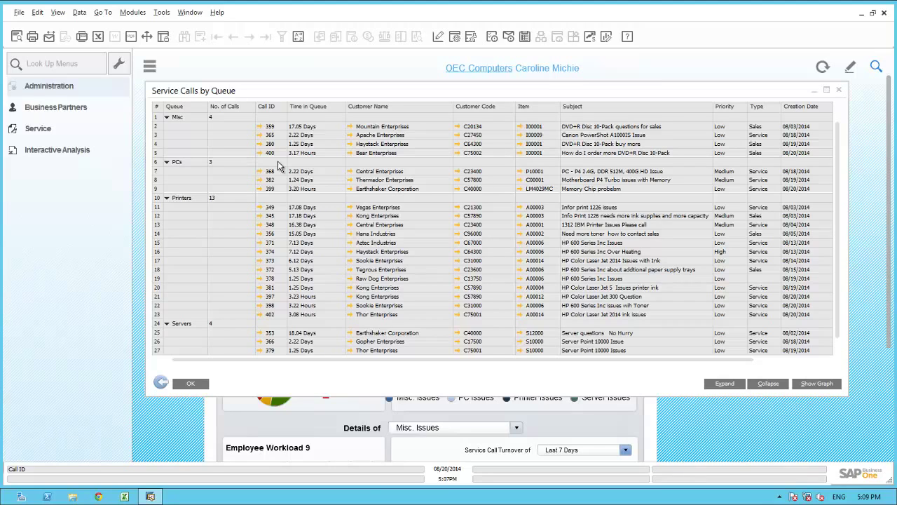
- Open the service queues setup and display the members of the Printers queue
click(73, 87)
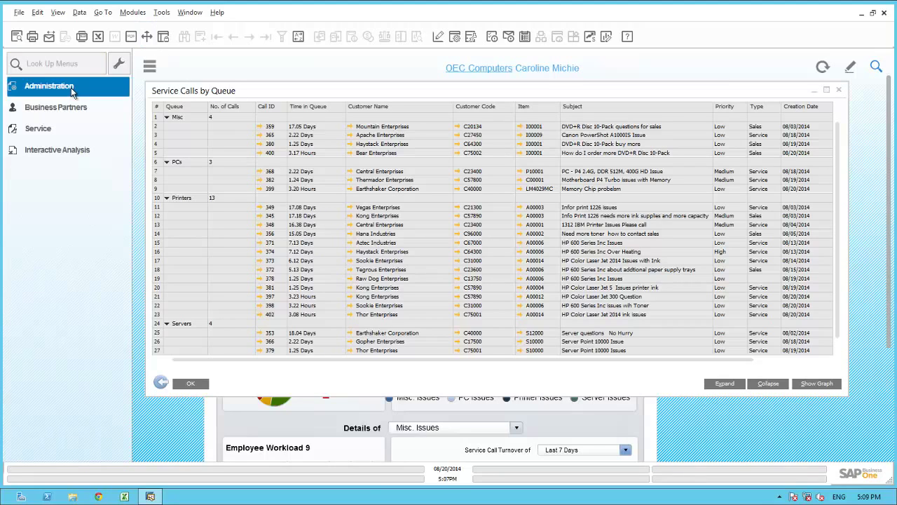
click(50, 128)
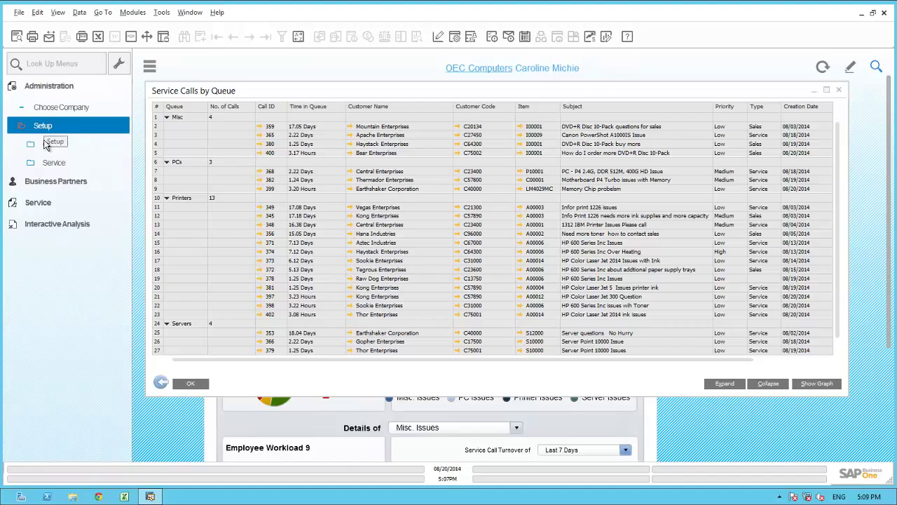
click(46, 163)
click(63, 200)
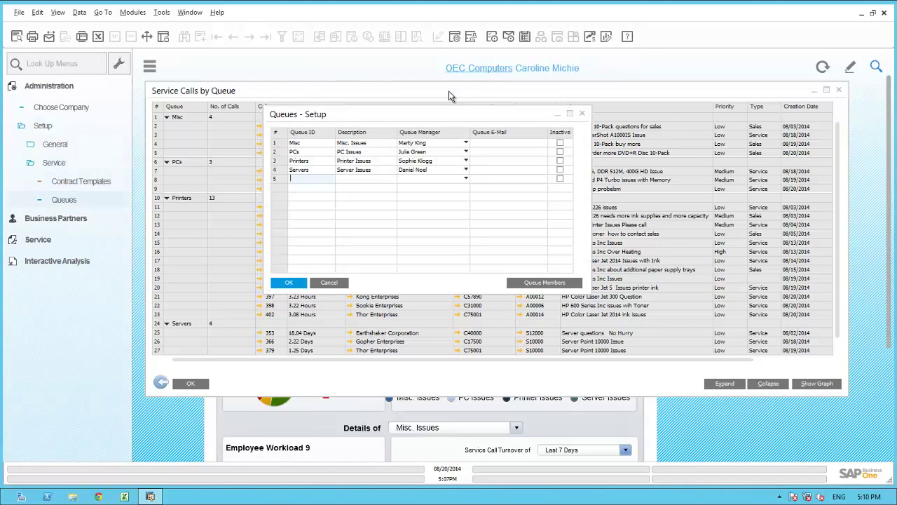
double_click(281, 164)
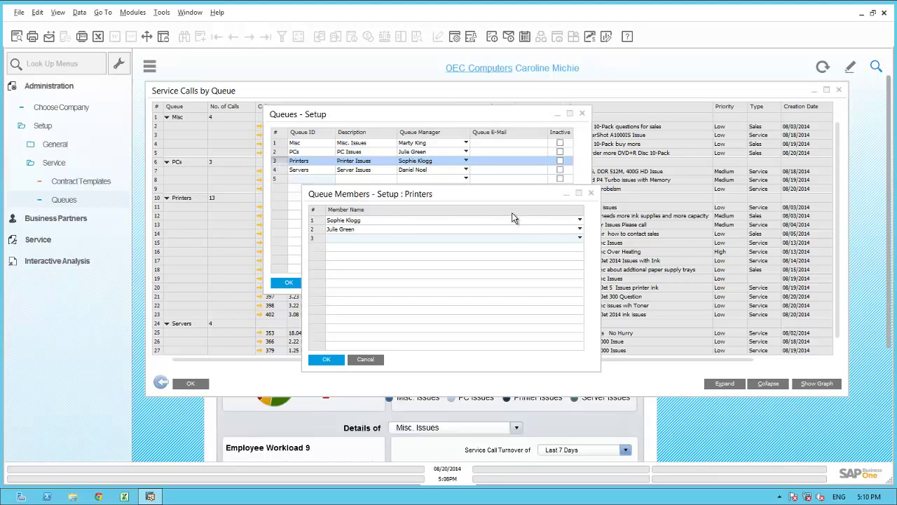
- Add the Servers queue's manager and the signed-in user as members of the Printers queue and save the queue setup
click(579, 241)
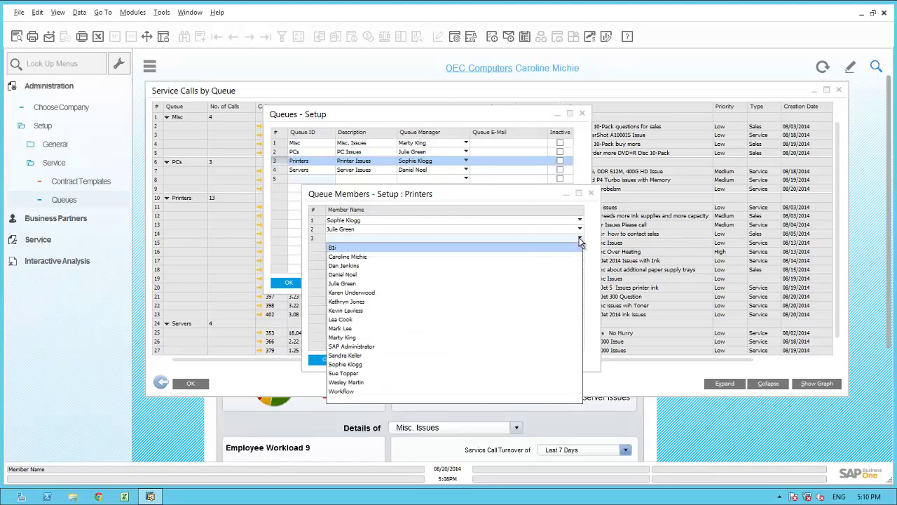
click(352, 276)
click(352, 247)
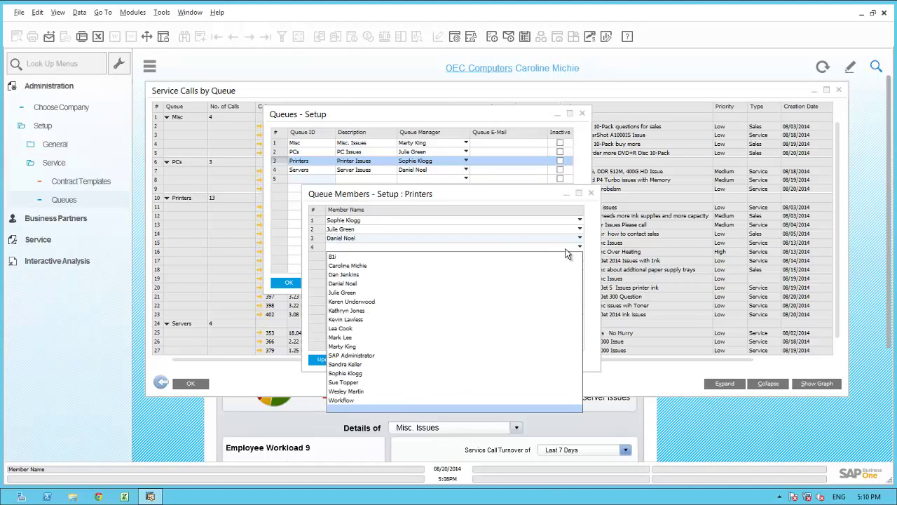
click(350, 266)
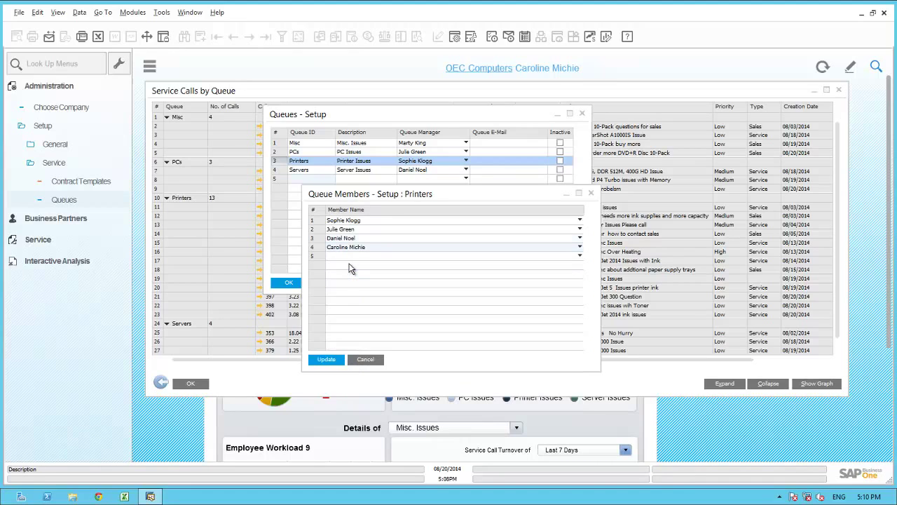
click(325, 359)
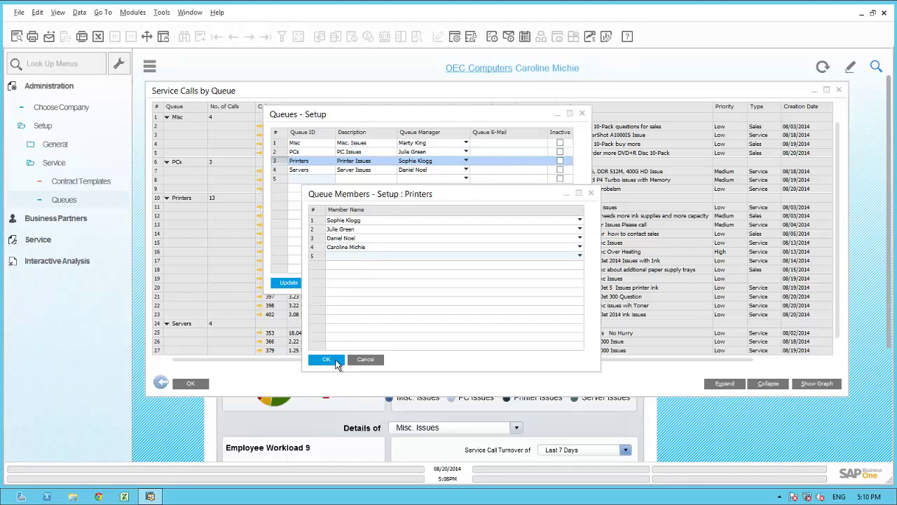
click(328, 360)
click(289, 283)
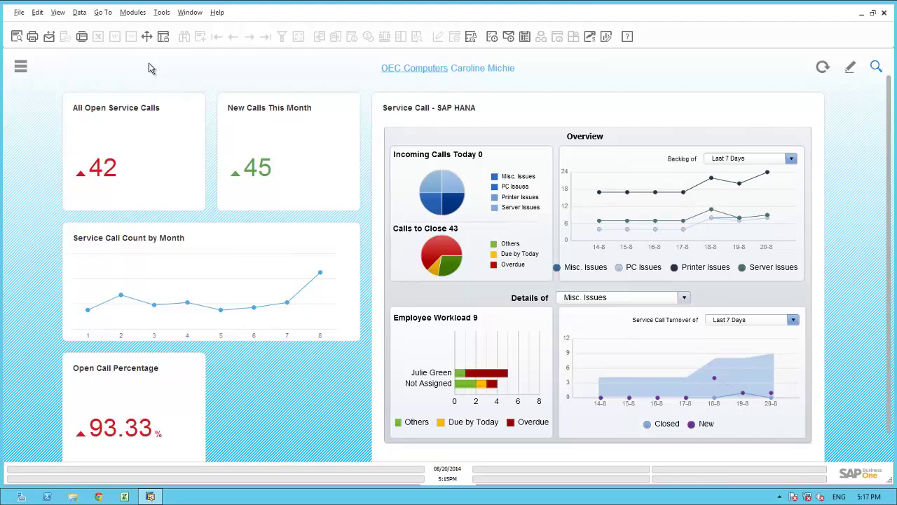
- Add the Open Printer Service Calls widget from the Widgets Gallery to the home page and finish editing the layout
click(852, 68)
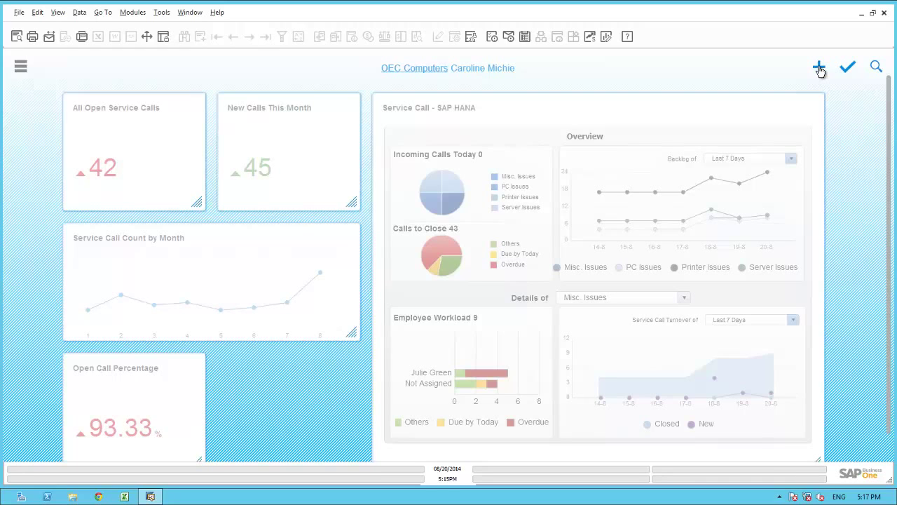
click(820, 68)
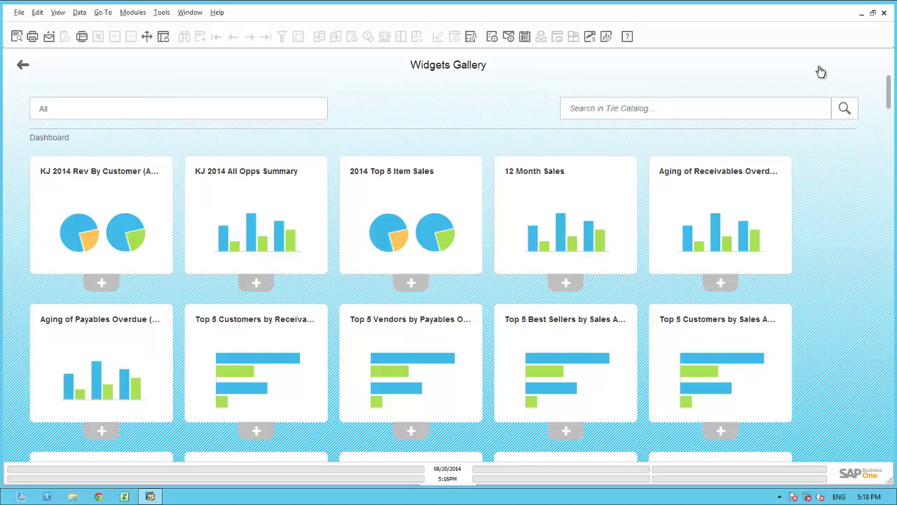
click(688, 108)
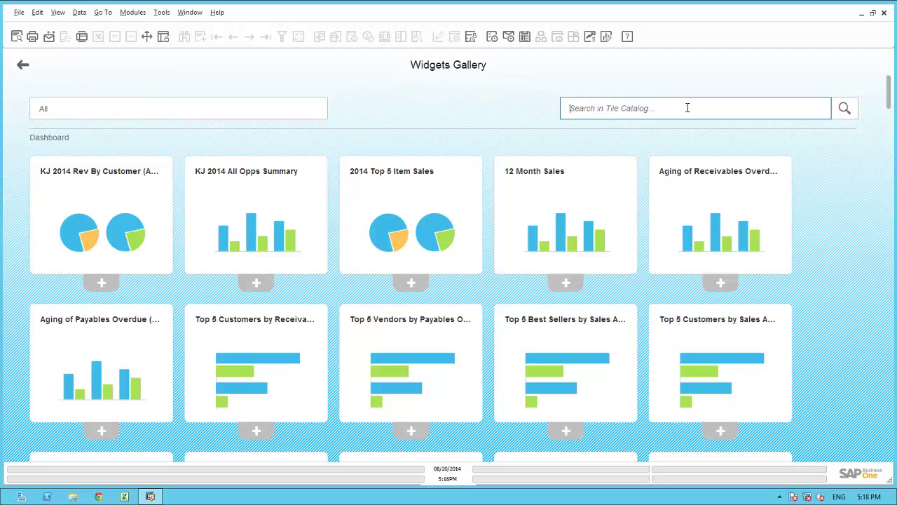
text(printer)
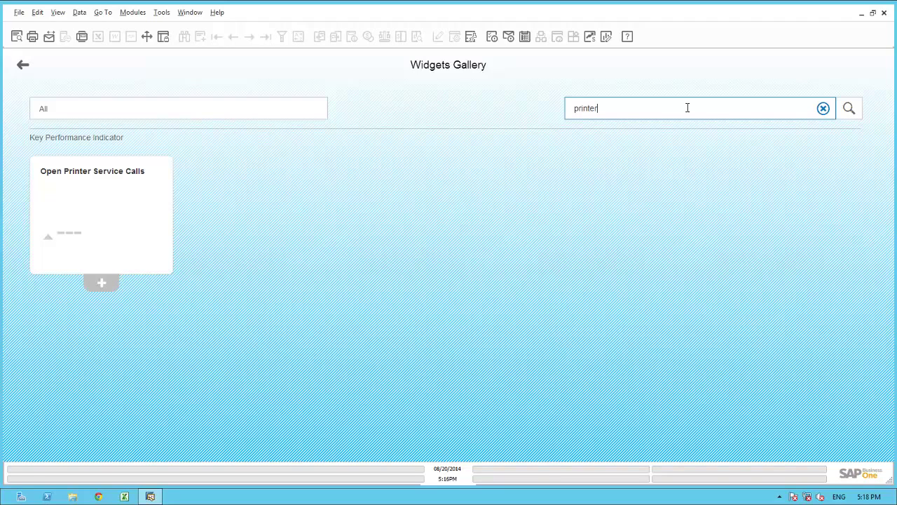
click(99, 284)
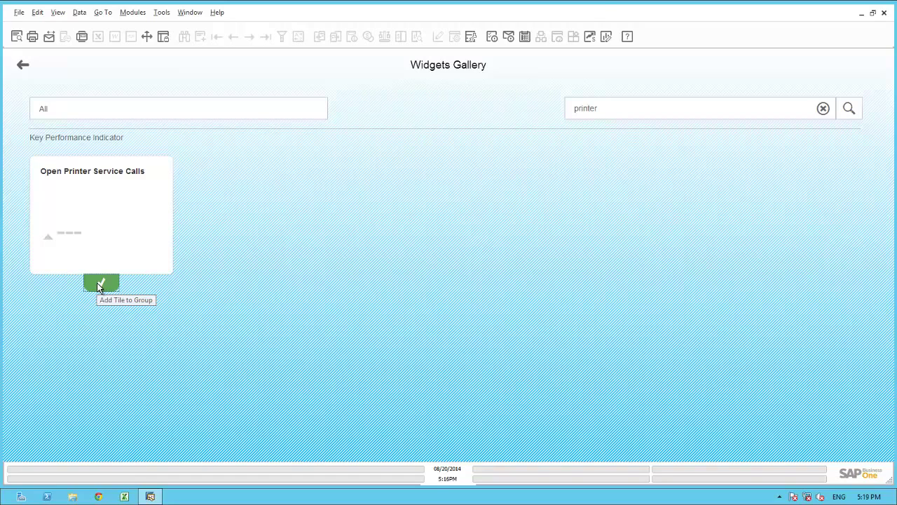
click(23, 68)
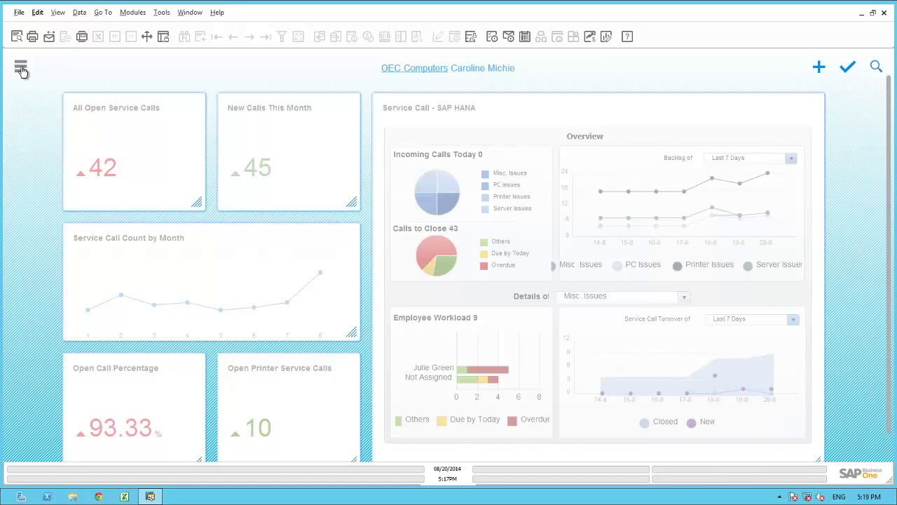
click(849, 68)
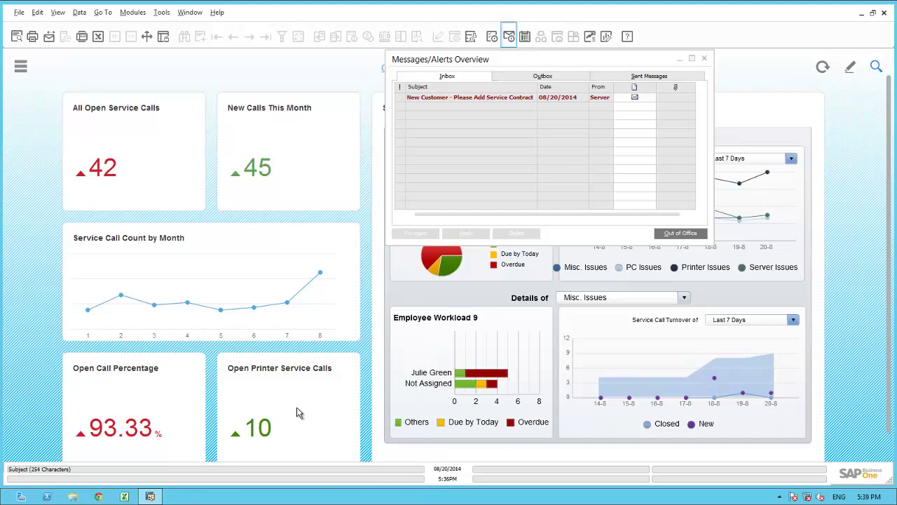
- Open the business partner linked to the New Customer - Please Add Service Contract alert and copy its BP name, Bayou Enterprises
key(Down)
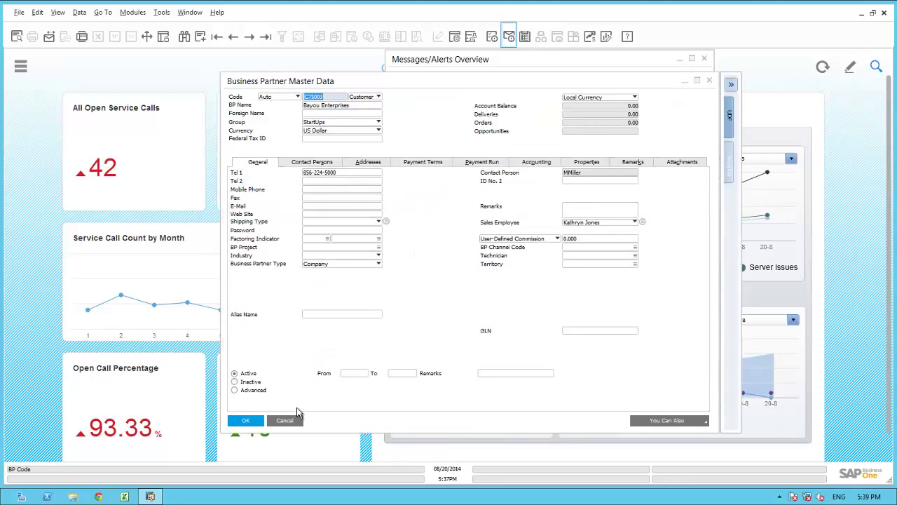
key(Tab)
key(shift+F10)
key(Down)
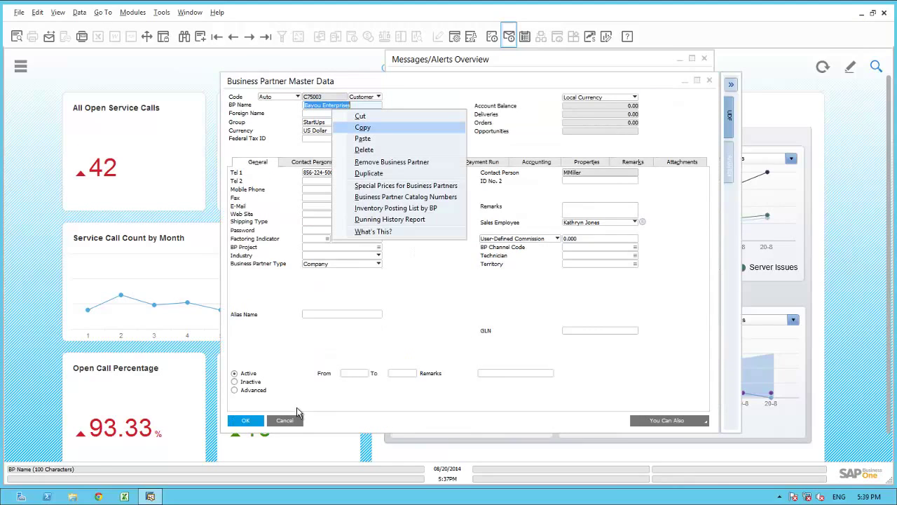
key(Return)
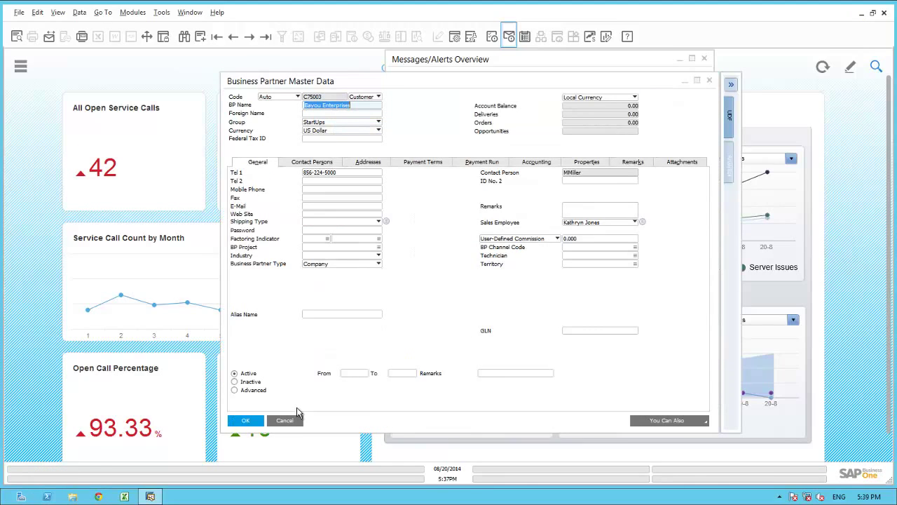
key(Escape)
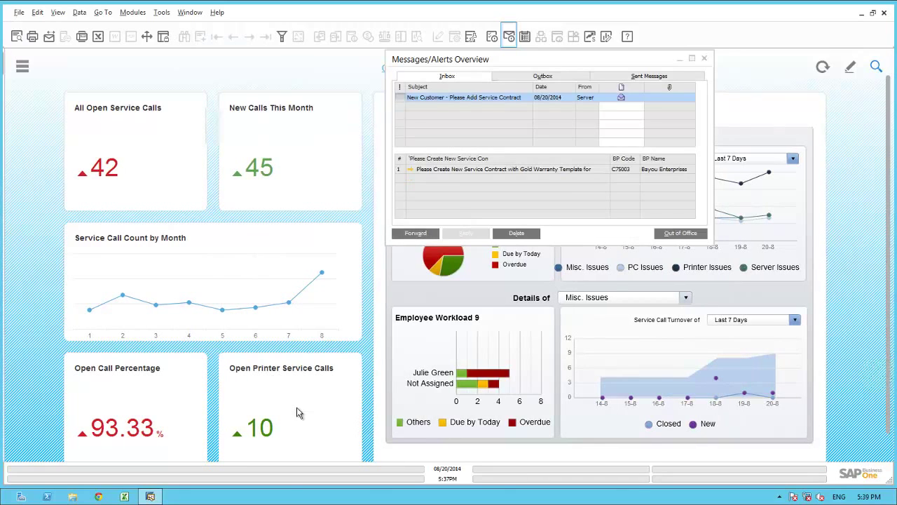
- Open the Service Contract form and switch it to adding a new contract
key(ctrl+tab)
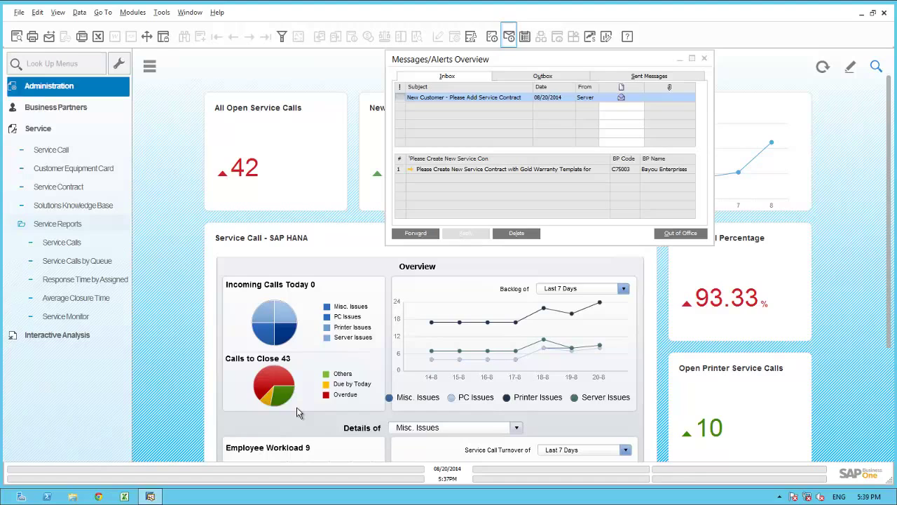
key(Down)
key(Down)
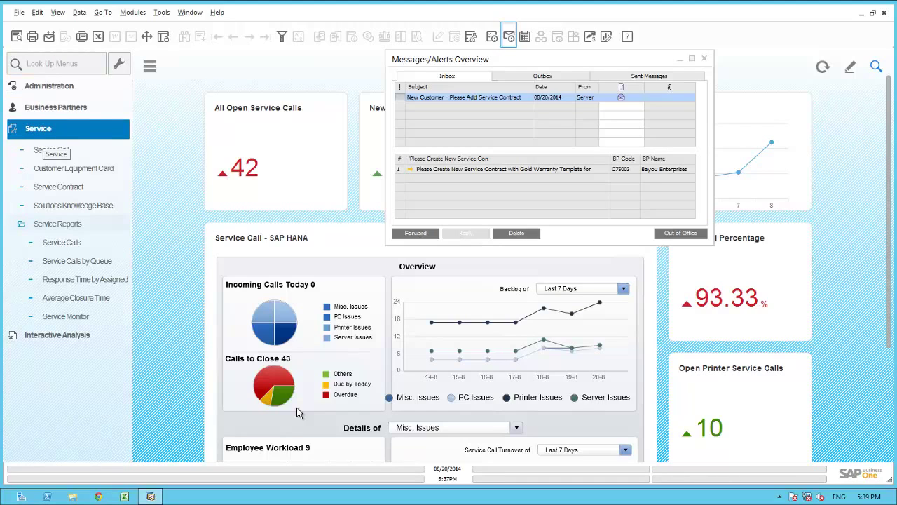
key(Down)
key(Down)
key(Return)
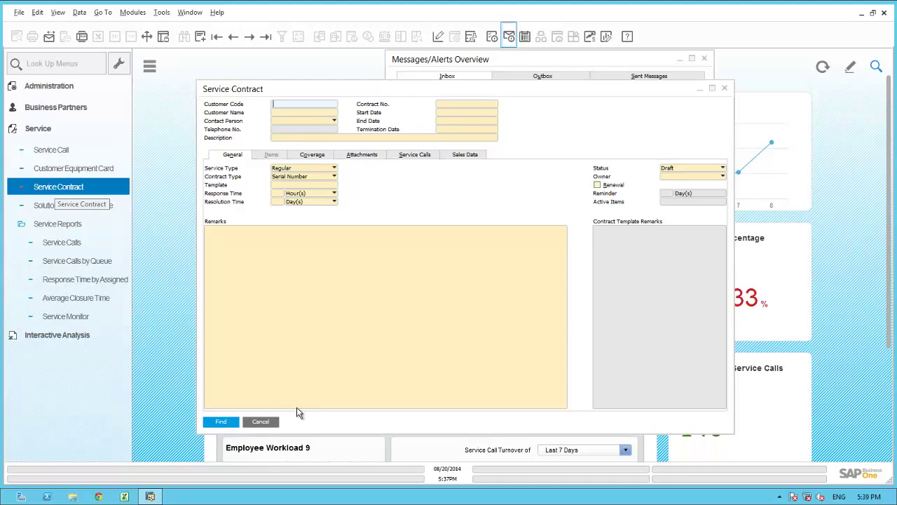
key(ctrl+a)
- Paste Bayou Enterprises as the contract's customer name and load the customer's details
key(Tab)
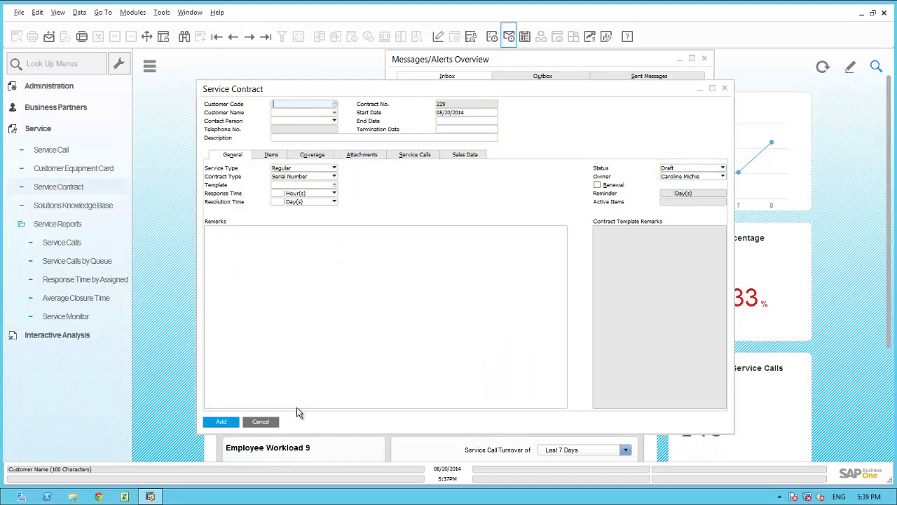
key(shift+F10)
key(Down)
key(Return)
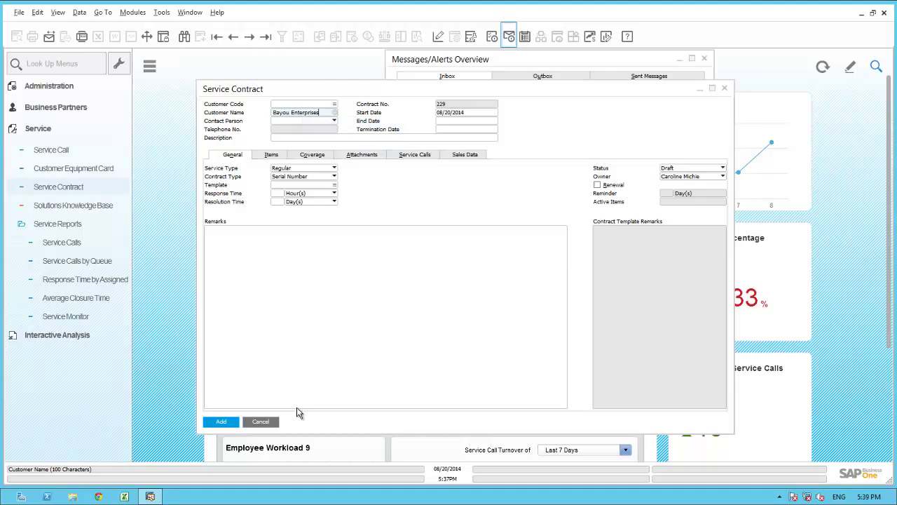
key(Tab)
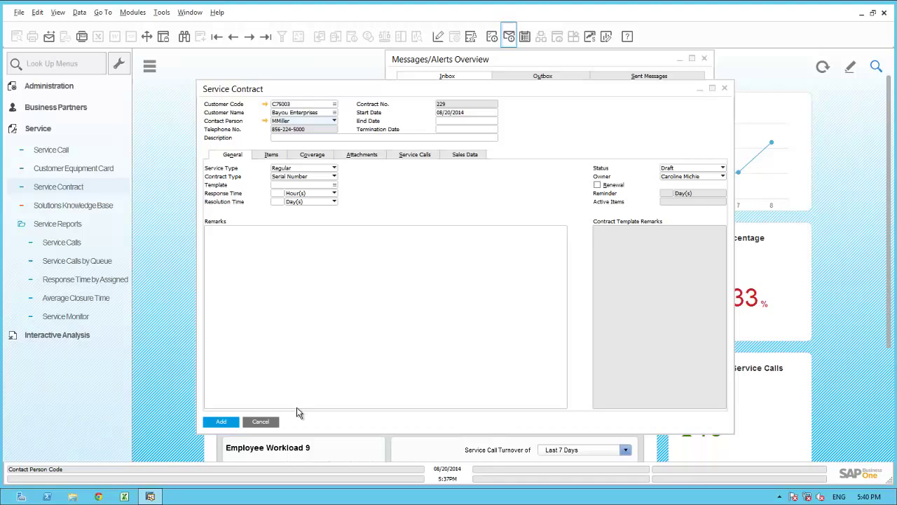
- Apply the Gold Customer template of contract type Customer to the service contract
key(Tab)
key(Tab)
key(Tab)
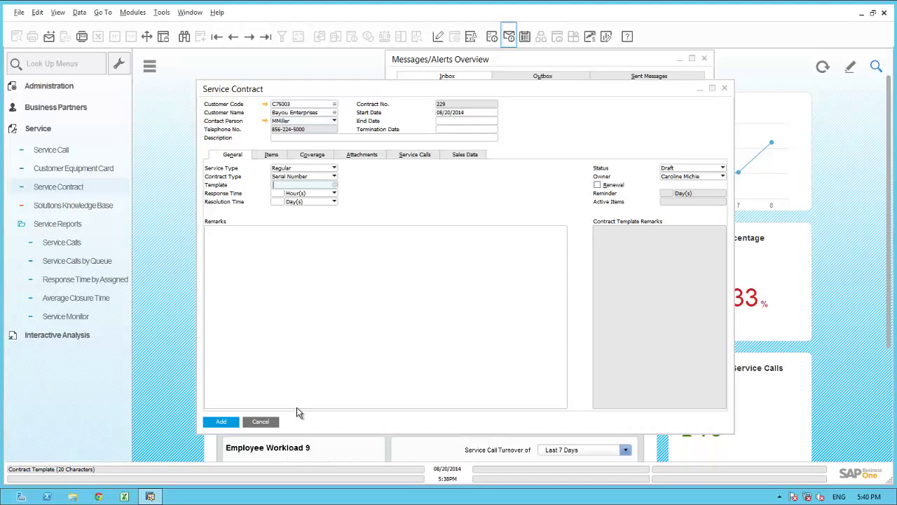
key(Tab)
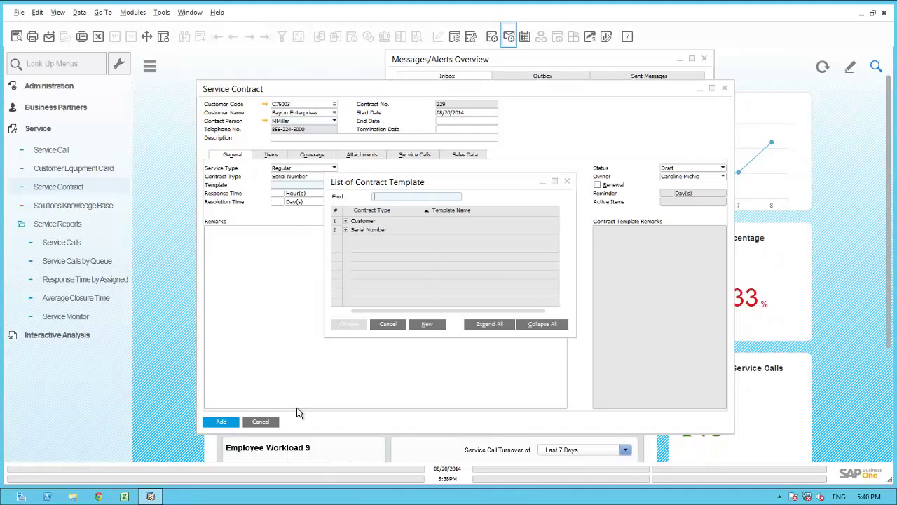
key(Right)
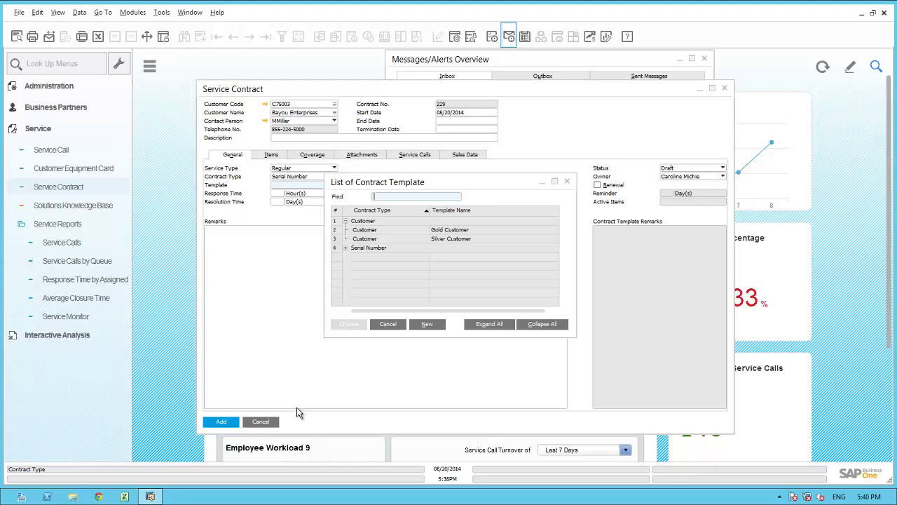
key(Down)
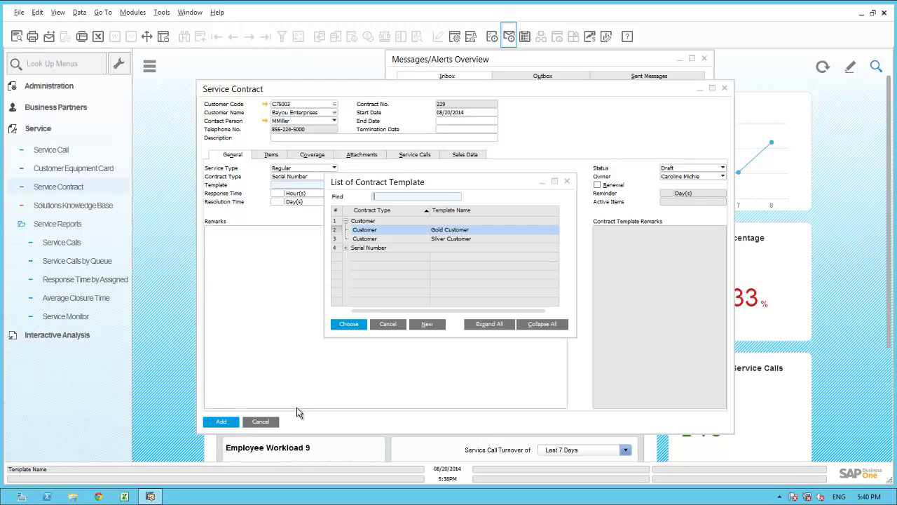
key(Return)
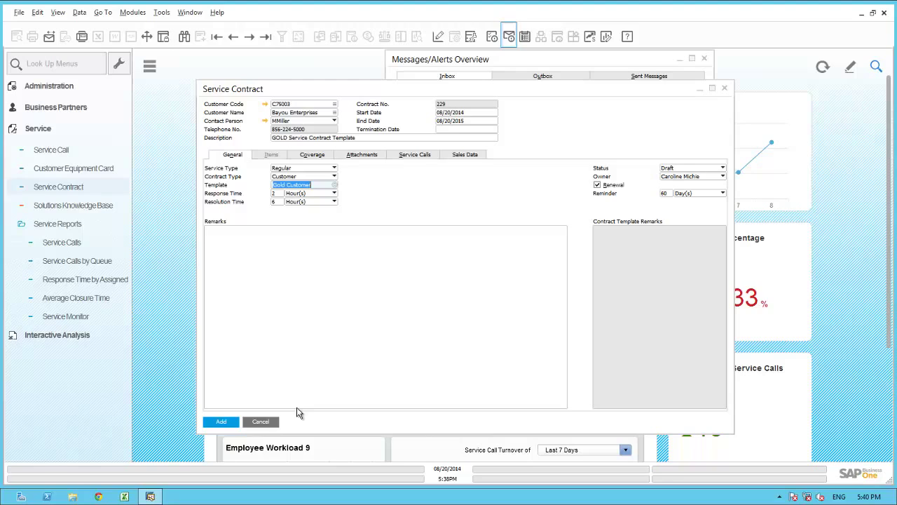
- Review the contract's coverage days and hours and set its status to Approved
key(ctrl+Tab)
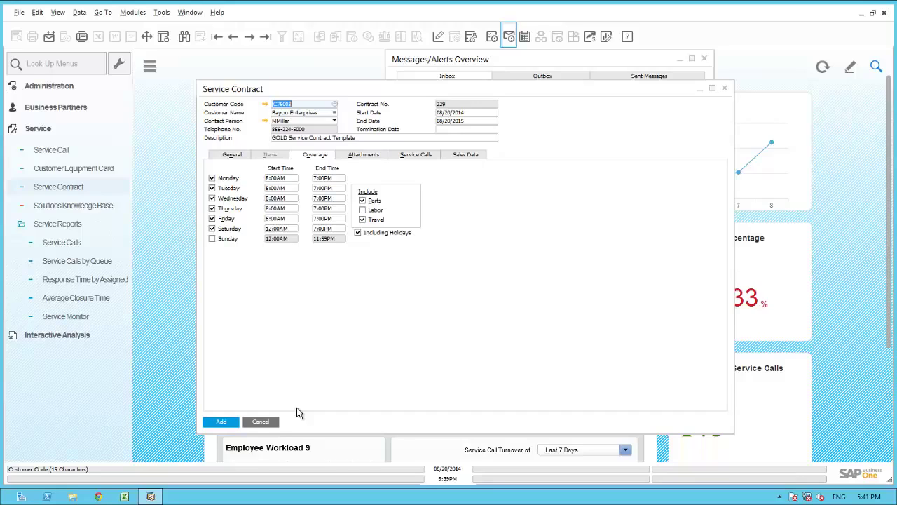
key(ctrl+shift+Tab)
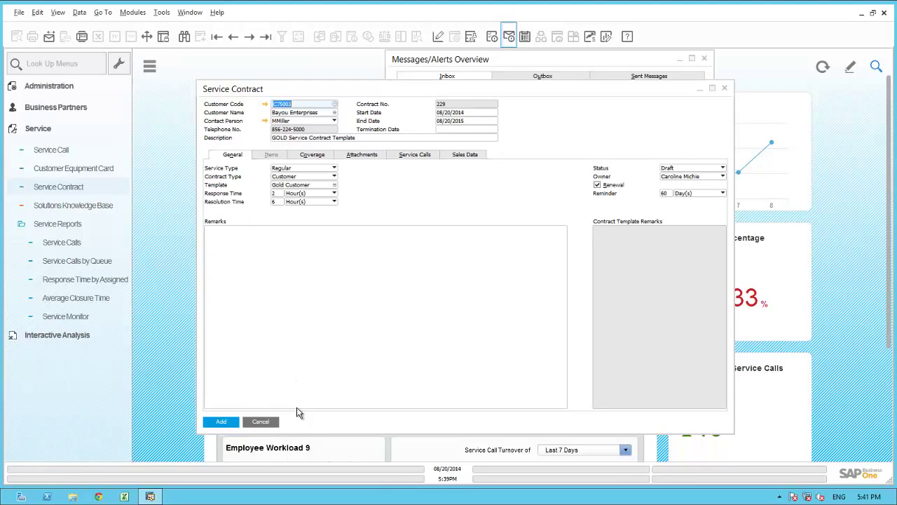
key(alt+Down)
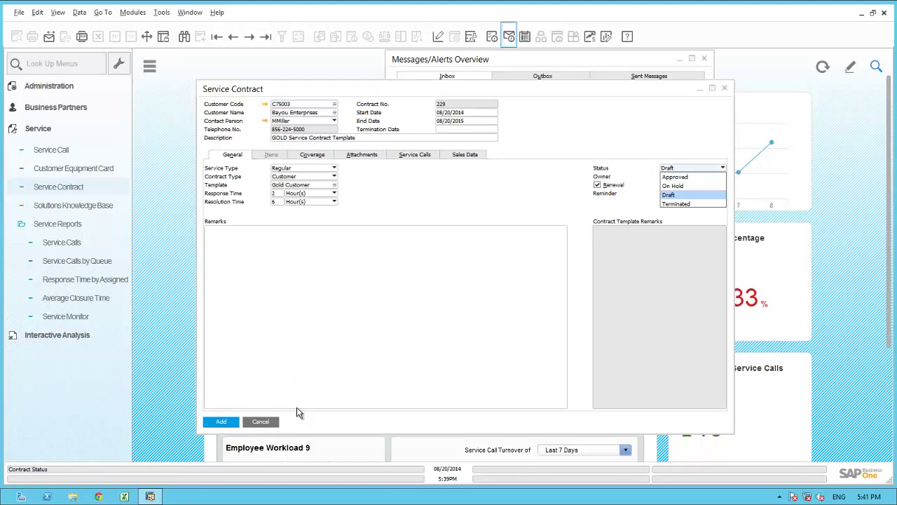
key(Up)
key(Up)
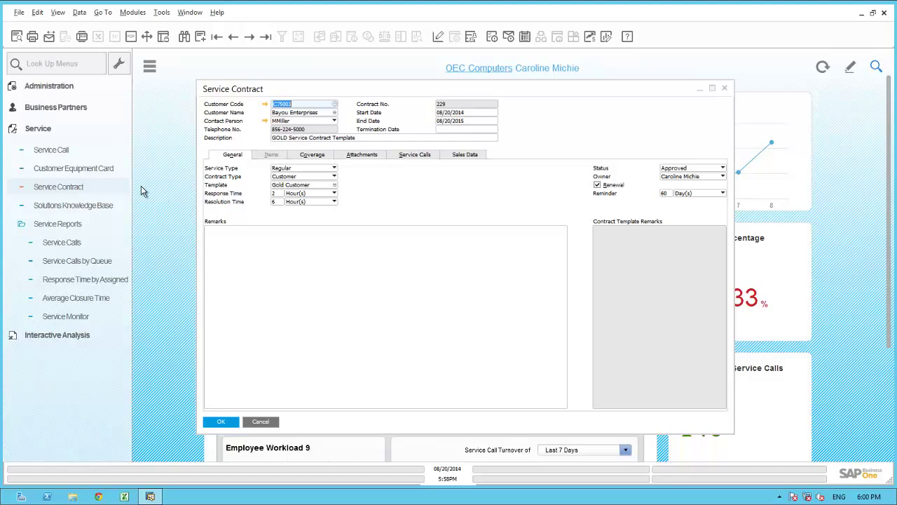
- Start a message from the service contract and add the Bayou Enterprises contact person as recipient
click(49, 37)
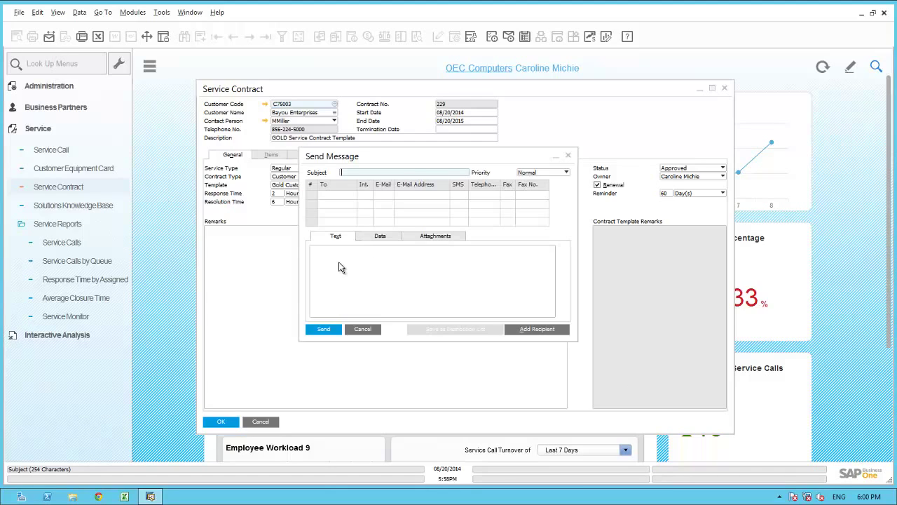
click(538, 329)
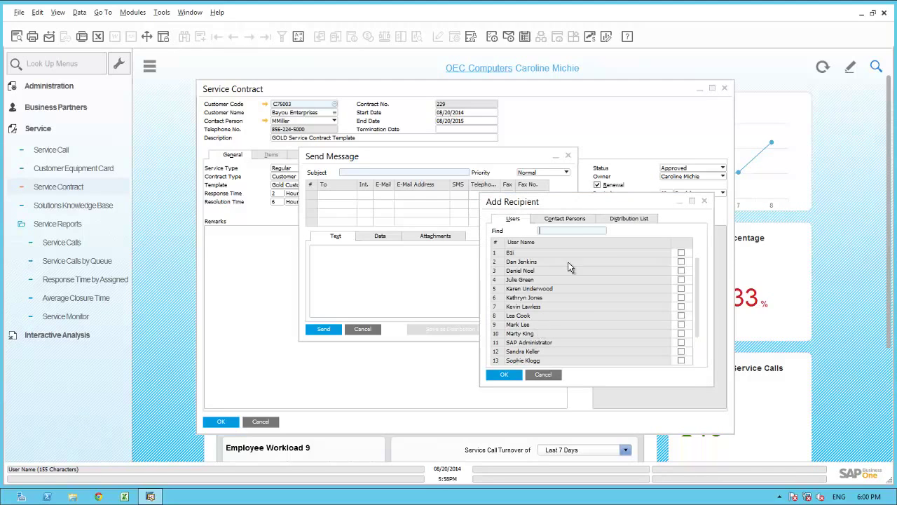
click(573, 222)
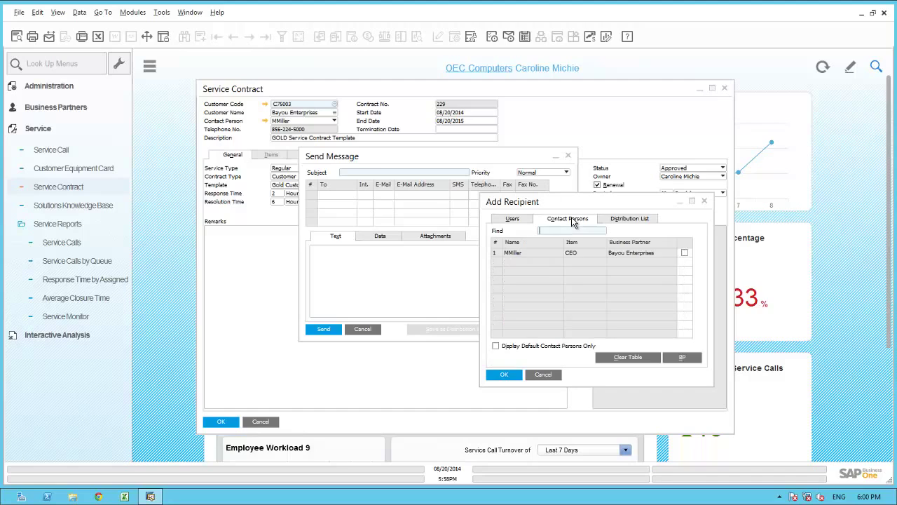
click(685, 255)
click(504, 374)
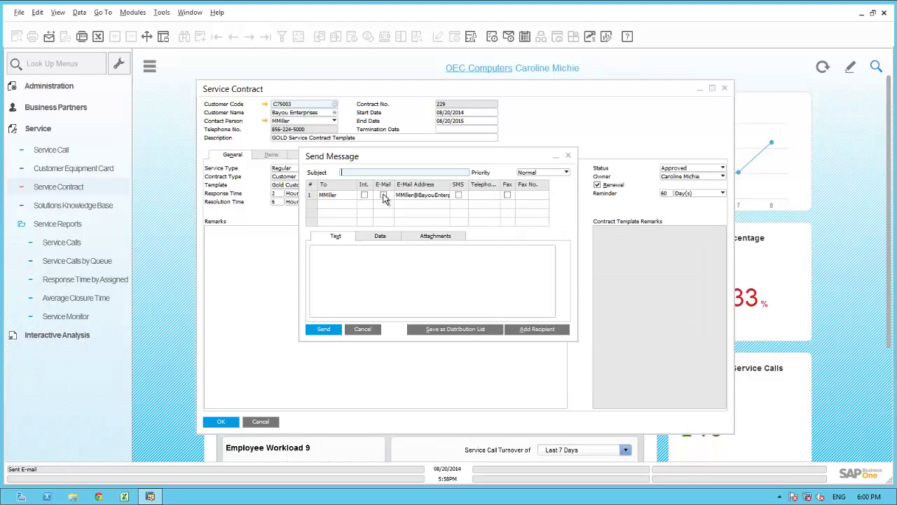
- Enable e-mail delivery for the recipient and set the subject to "Copy of your New Service Contract"
click(383, 195)
click(376, 171)
text(Copy of your New Service Contract)
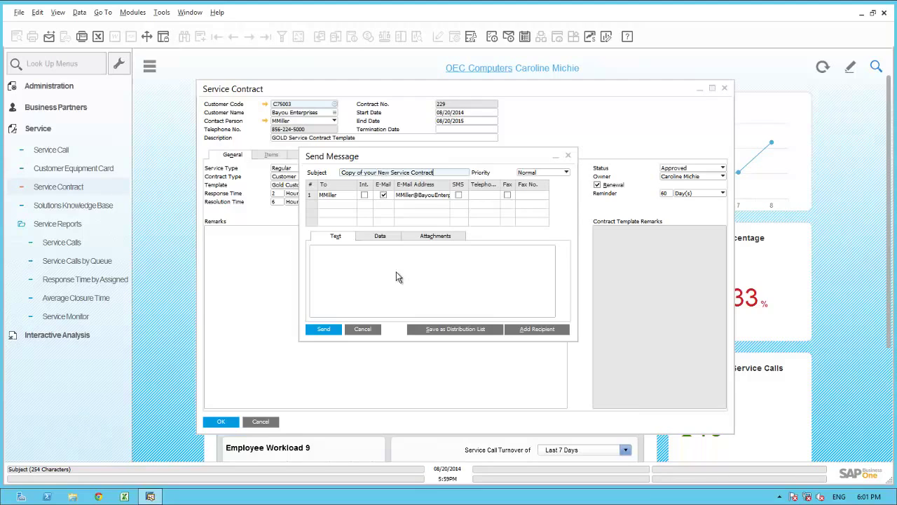
- Write the message text "Here is a copy of you Service Contract with OEC Computers. Please let me know if you have any questions" with greeting and sign-off
click(384, 254)
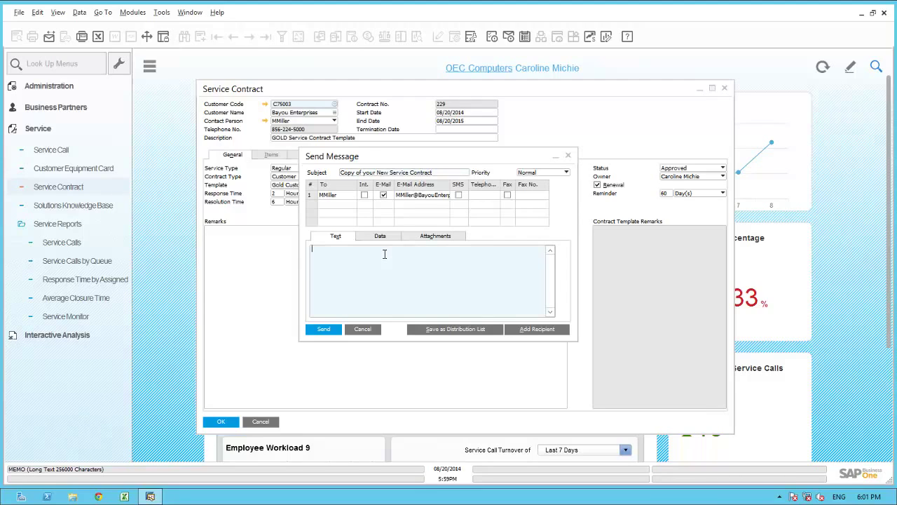
text(Mike)
key(Return)
text(Here is a copy of you Service Contract with OEC Computers.  Please let me know if you have any questions)
key(Return)
key(Return)
text(Thanks)
key(Return)
text(Caroline)
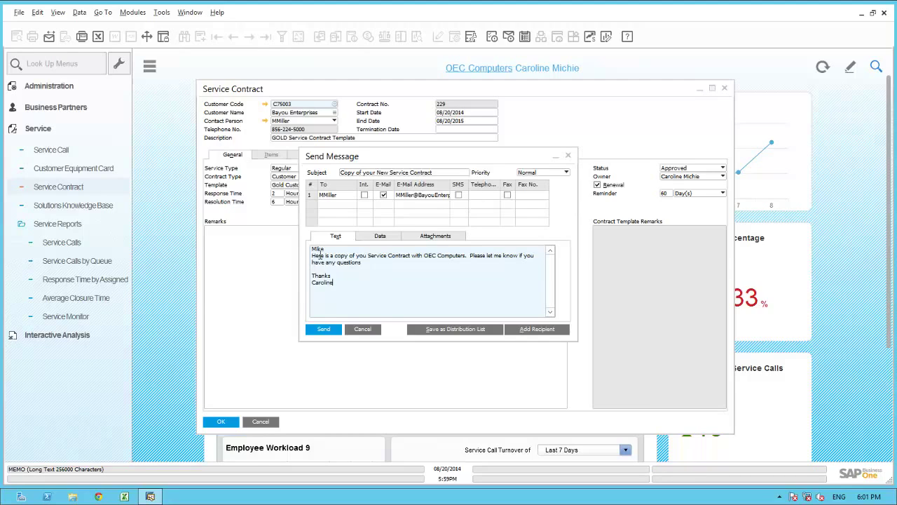
- Send the message and close the service contract
click(328, 332)
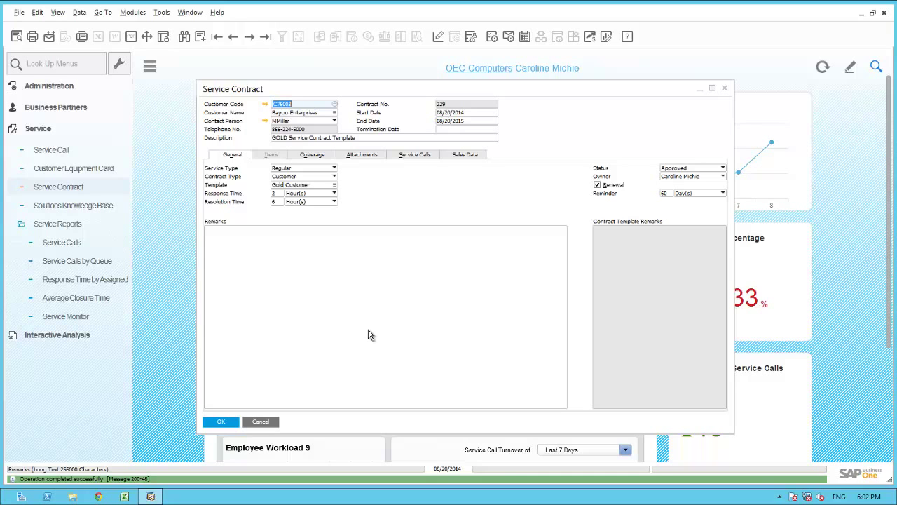
click(222, 421)
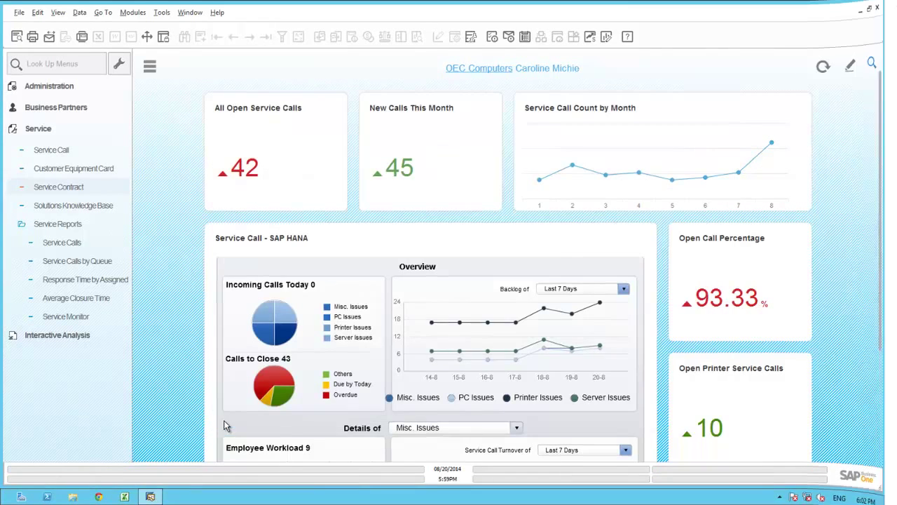